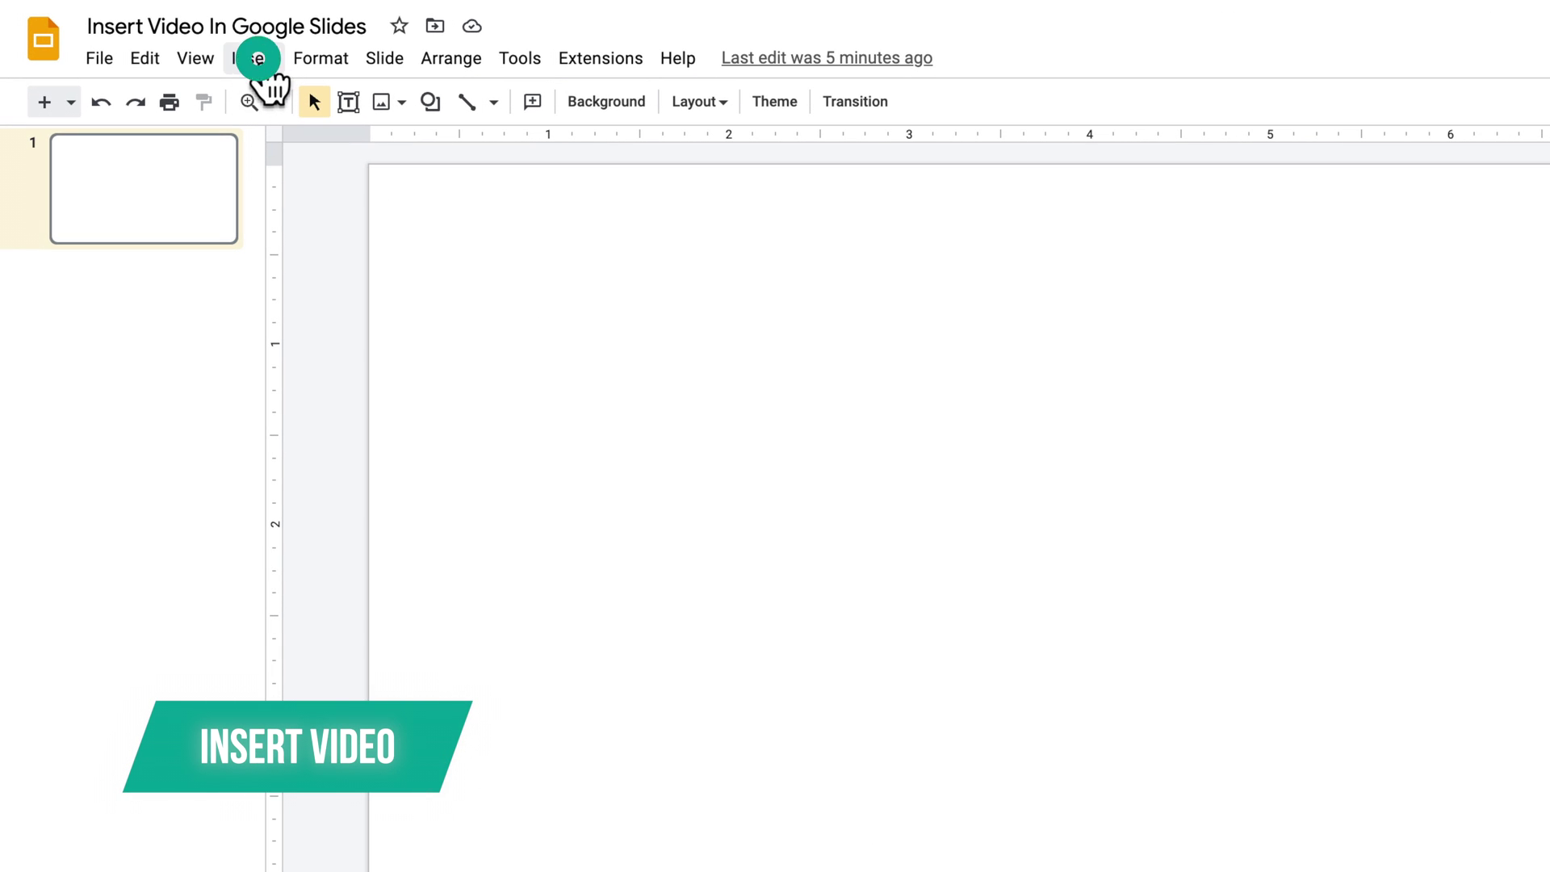
- Open the Insert video dialog from the Insert menu's Video option
click(258, 62)
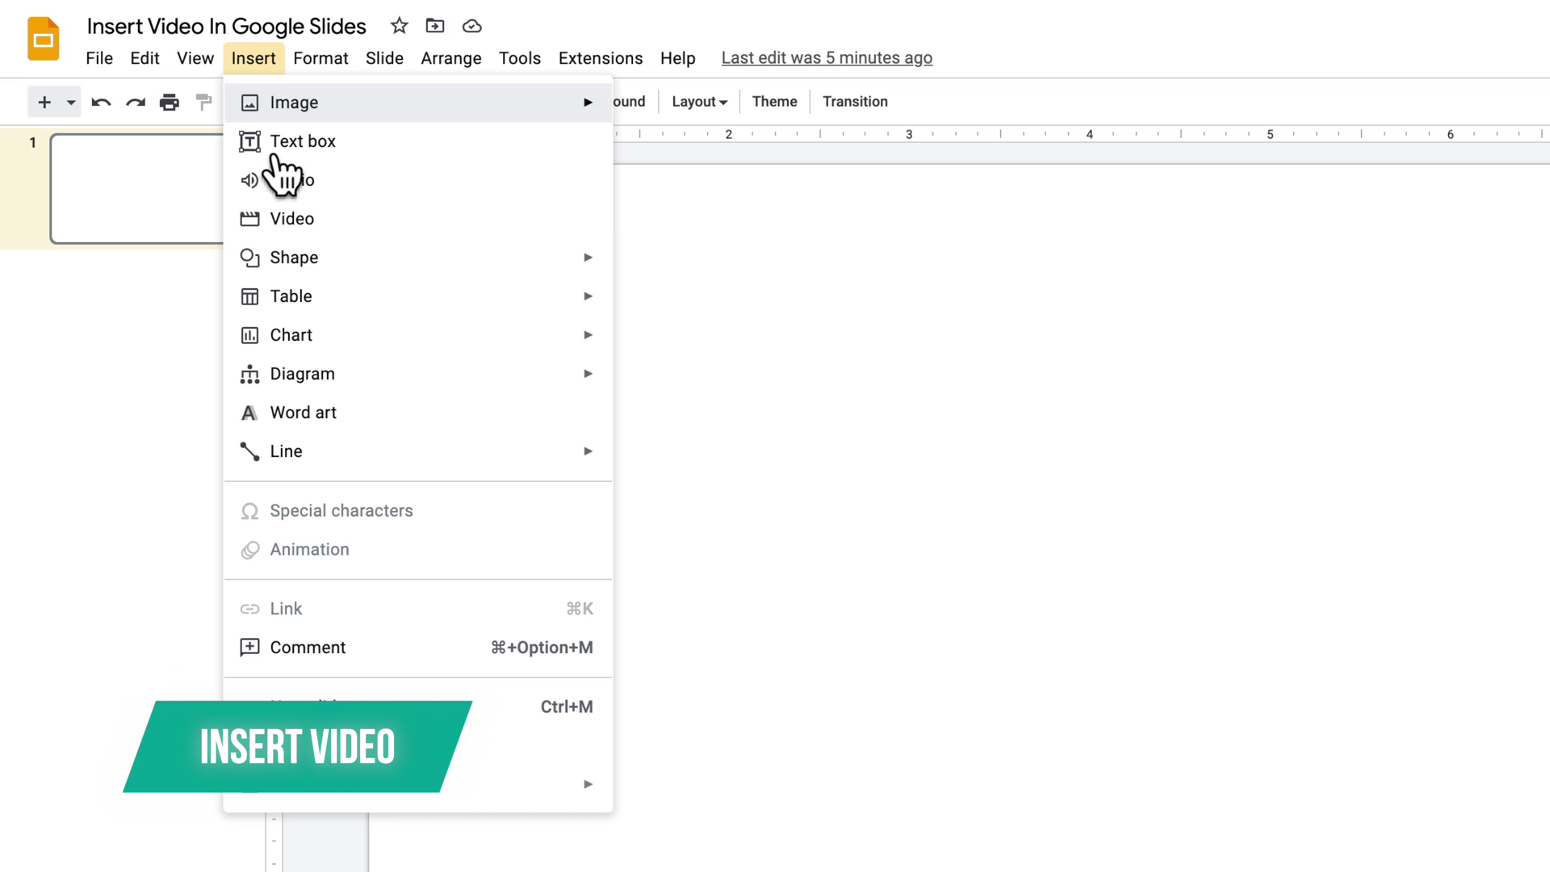
click(292, 218)
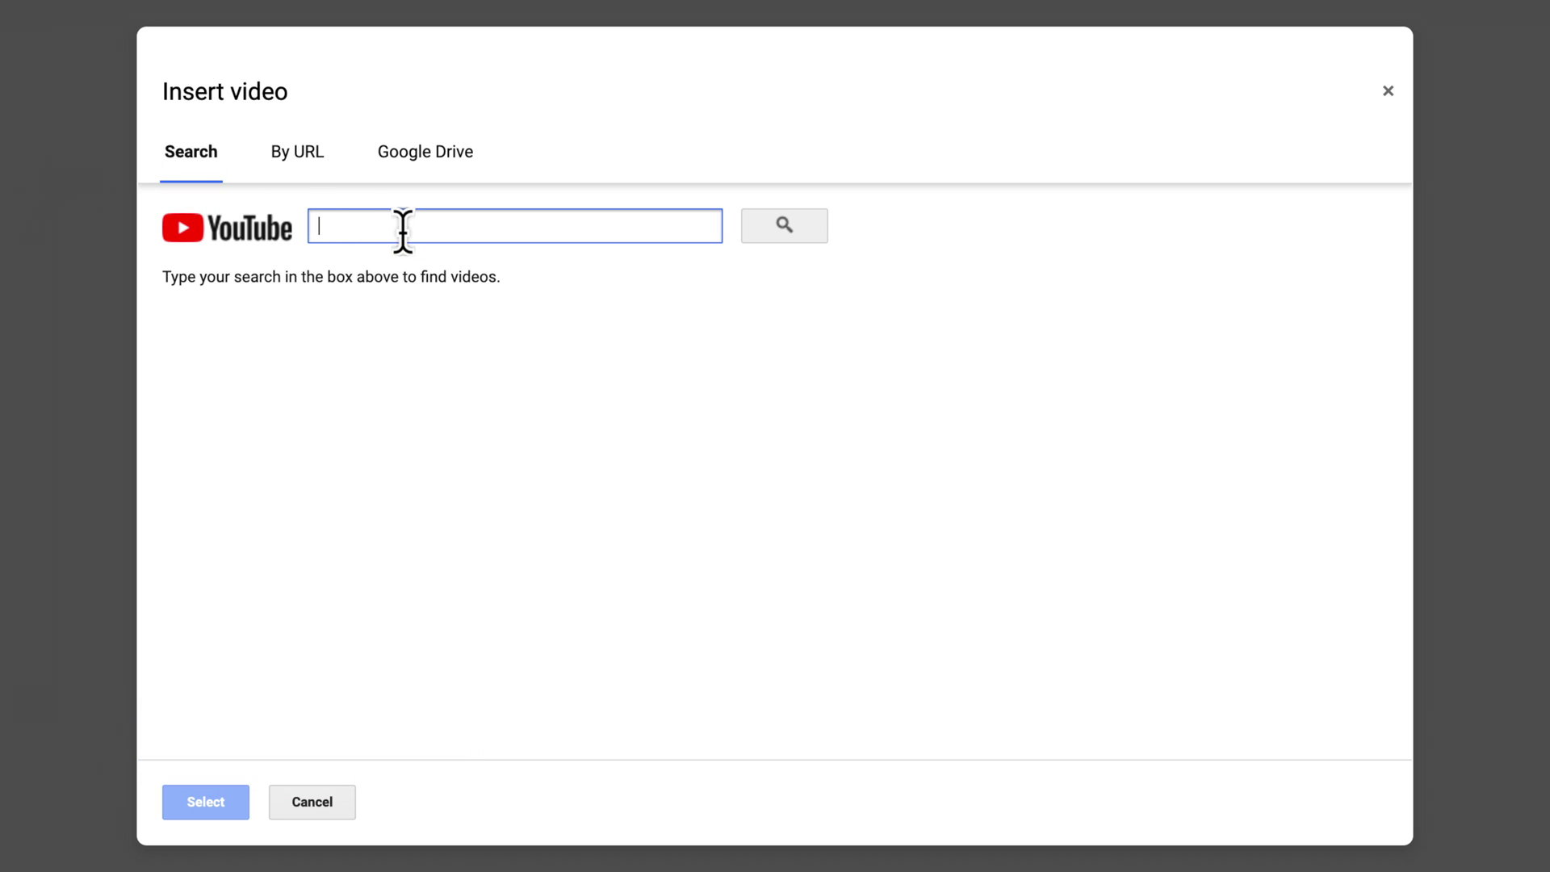
- Switch the Insert video dialog to By URL, then to the Google Drive tab
click(297, 156)
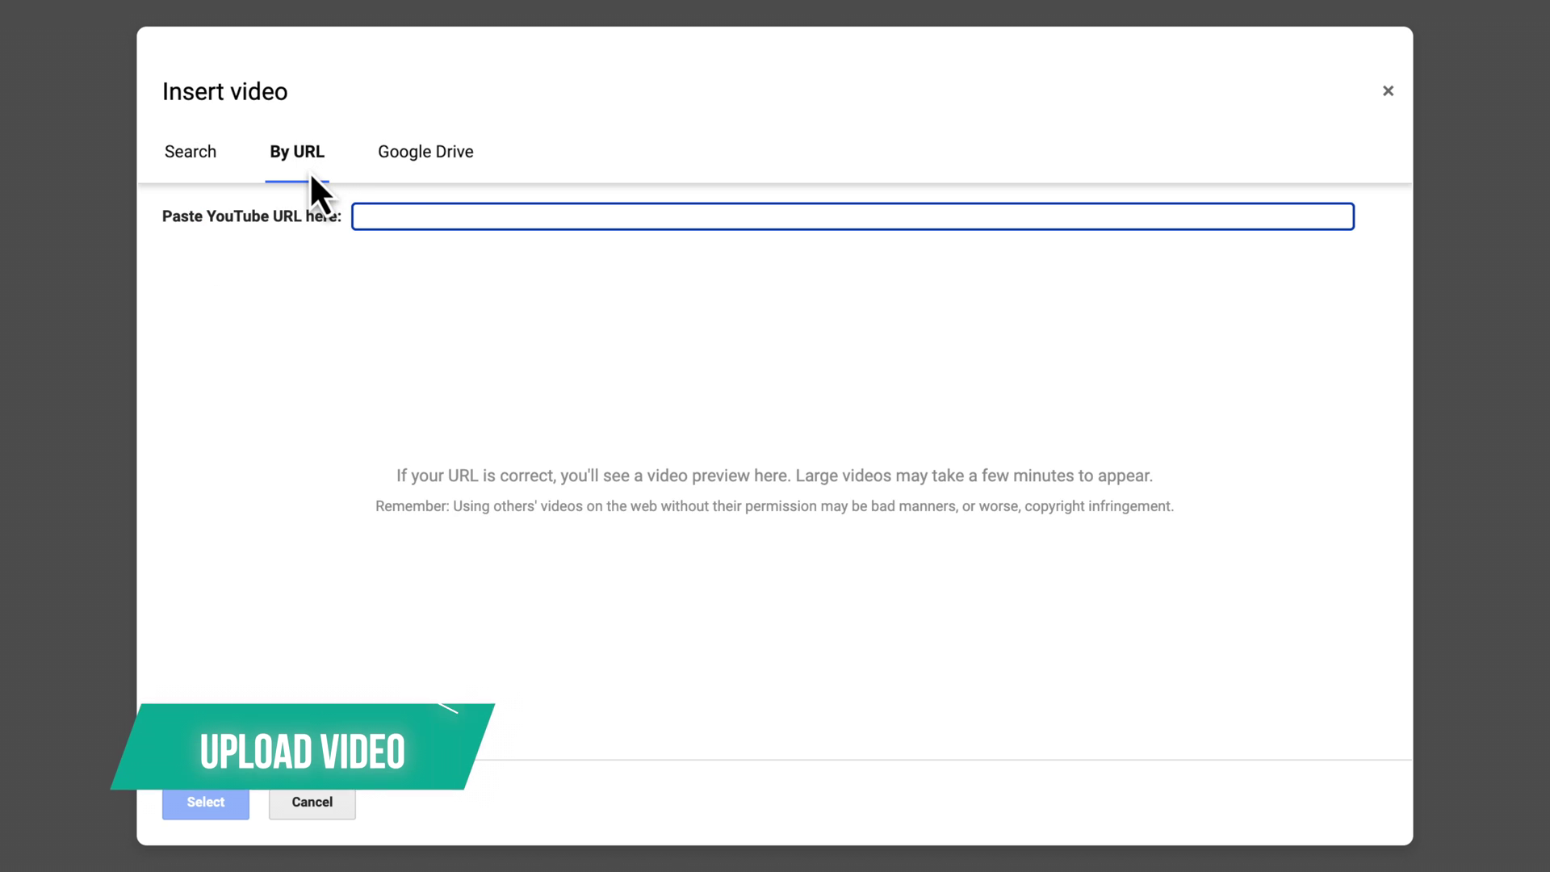
click(436, 169)
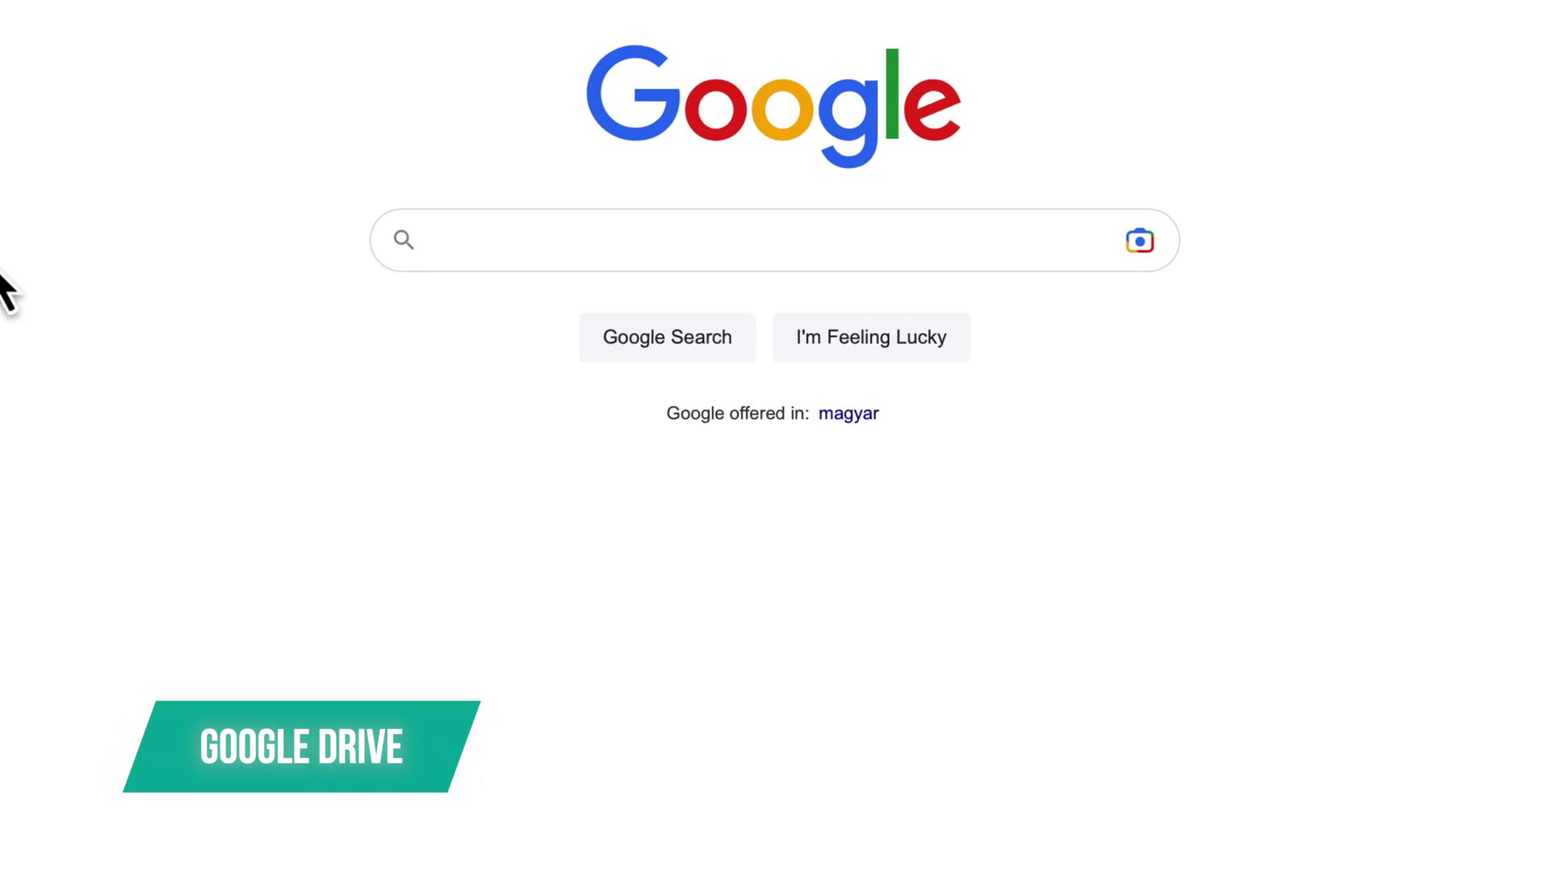
text(google drive)
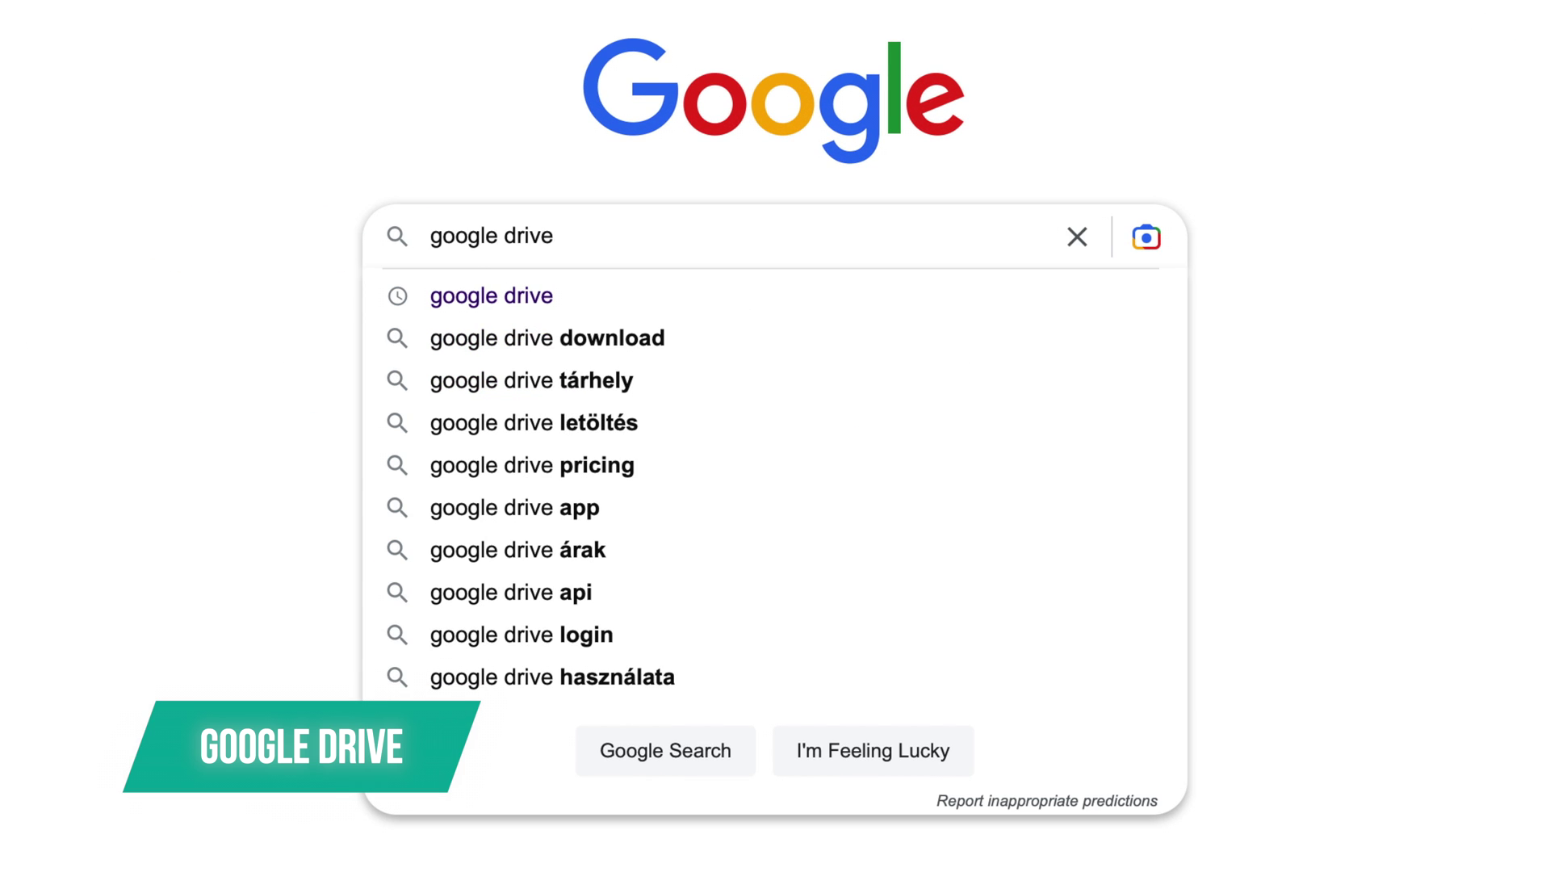
- Run a Google search for 'google drive' and open the Google Drive result
key(Return)
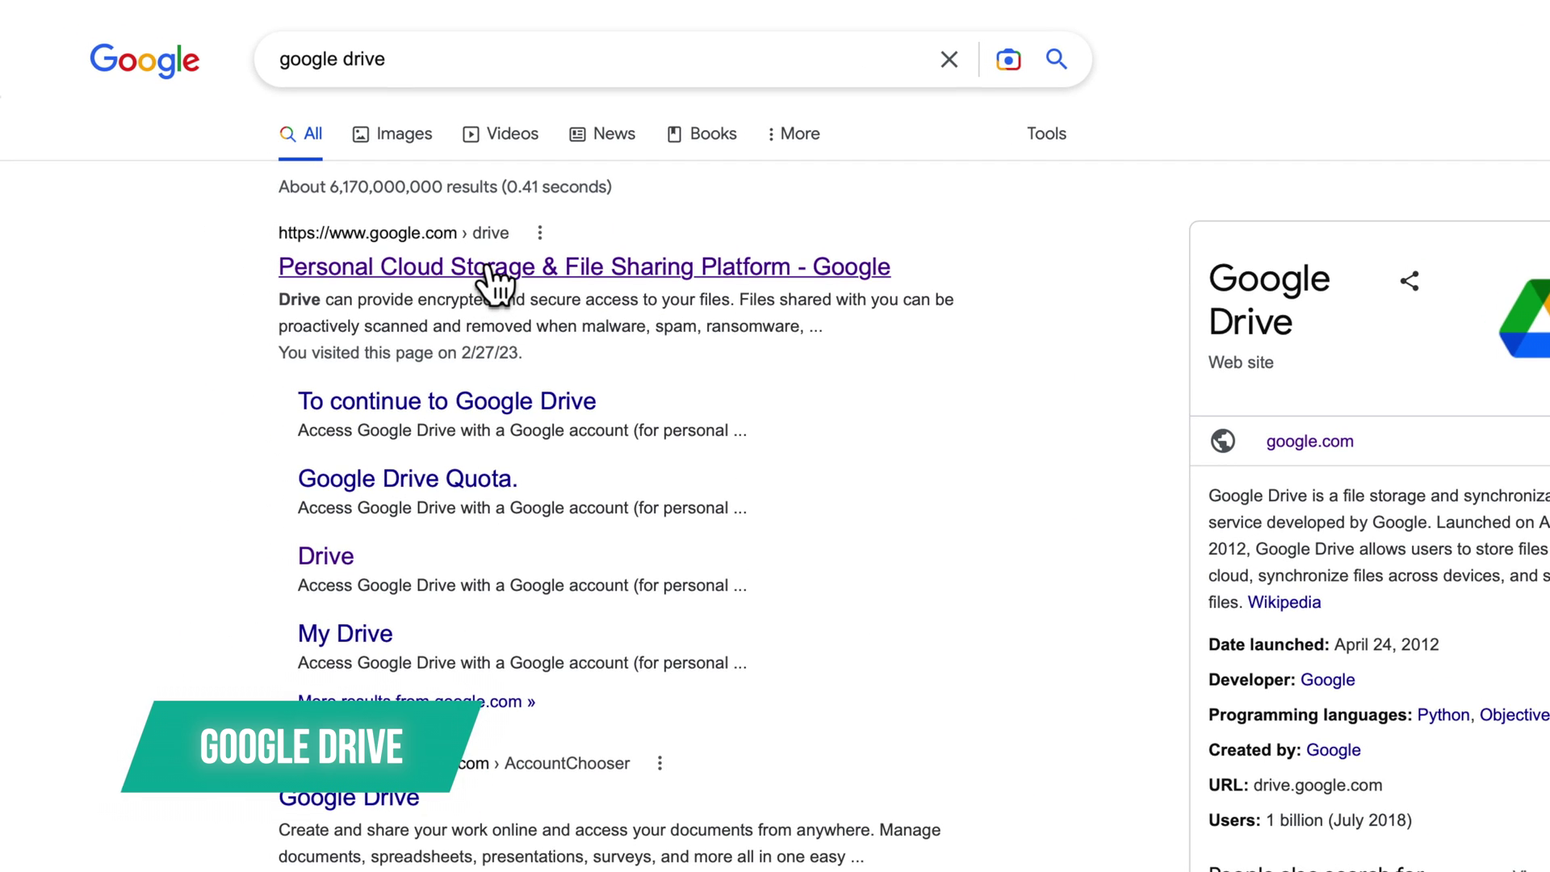
click(495, 273)
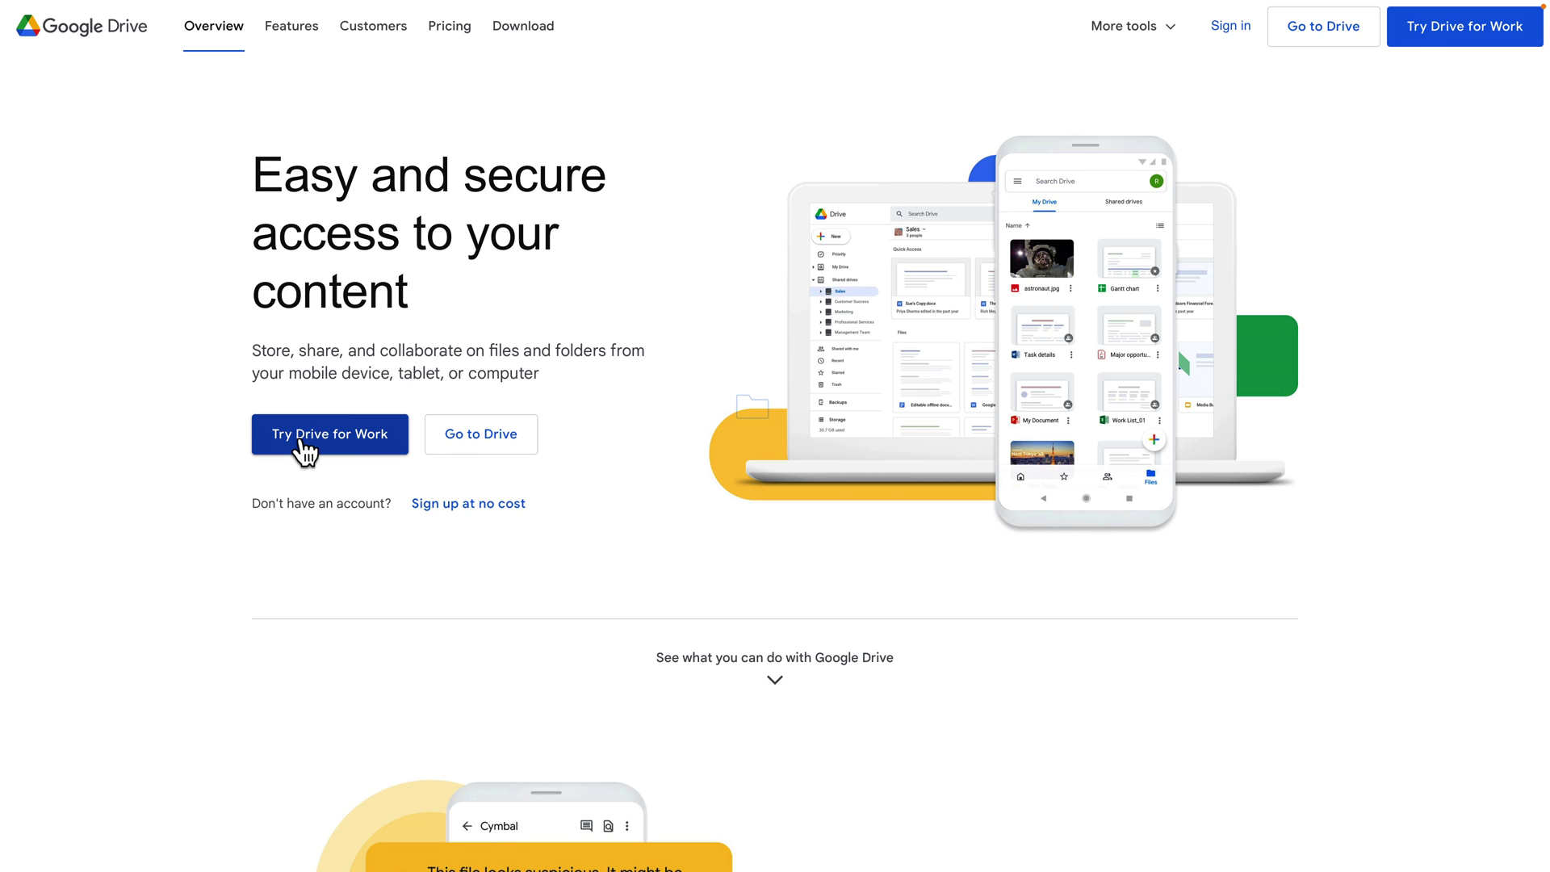
- Go to Drive and upload VideoPlasty-HomePage-LOOP-2mb.mp4 from the Desktop into Videos via File upload
click(479, 434)
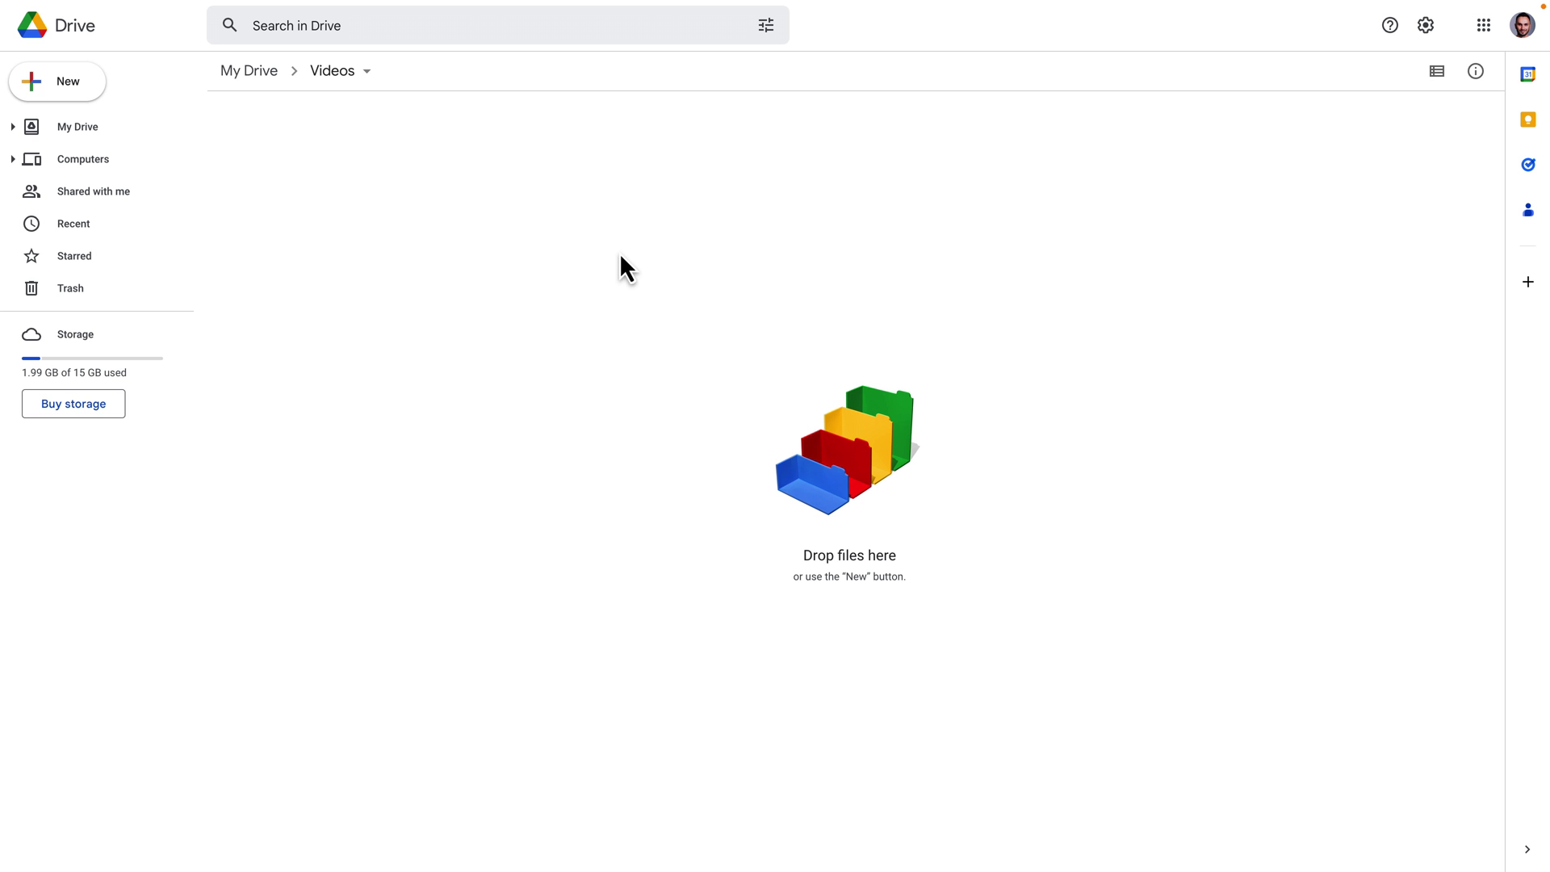
right_click(620, 263)
click(669, 283)
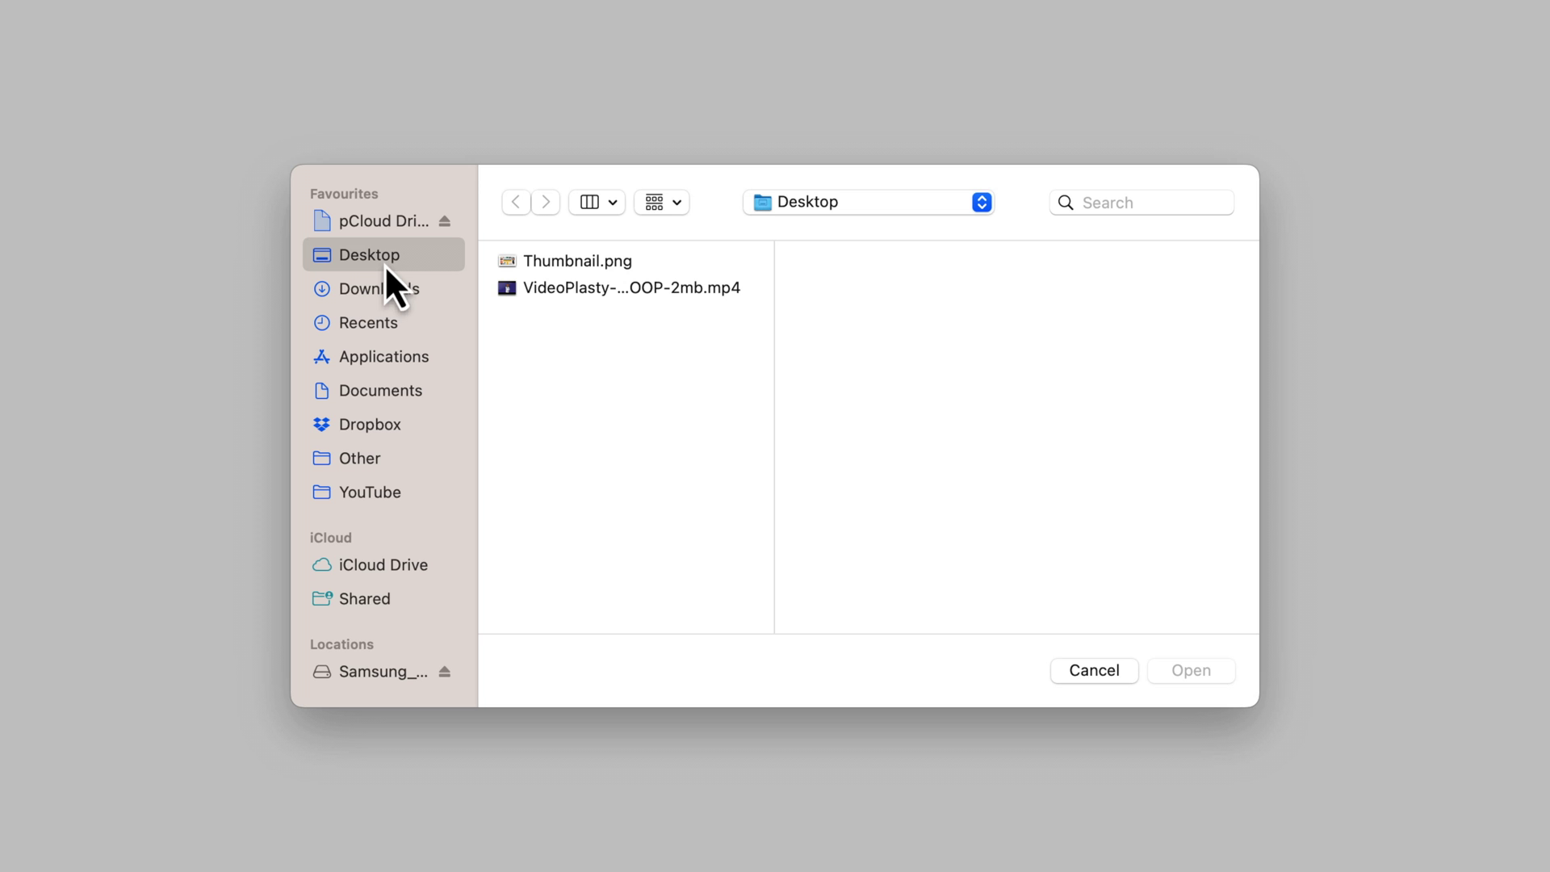
click(609, 290)
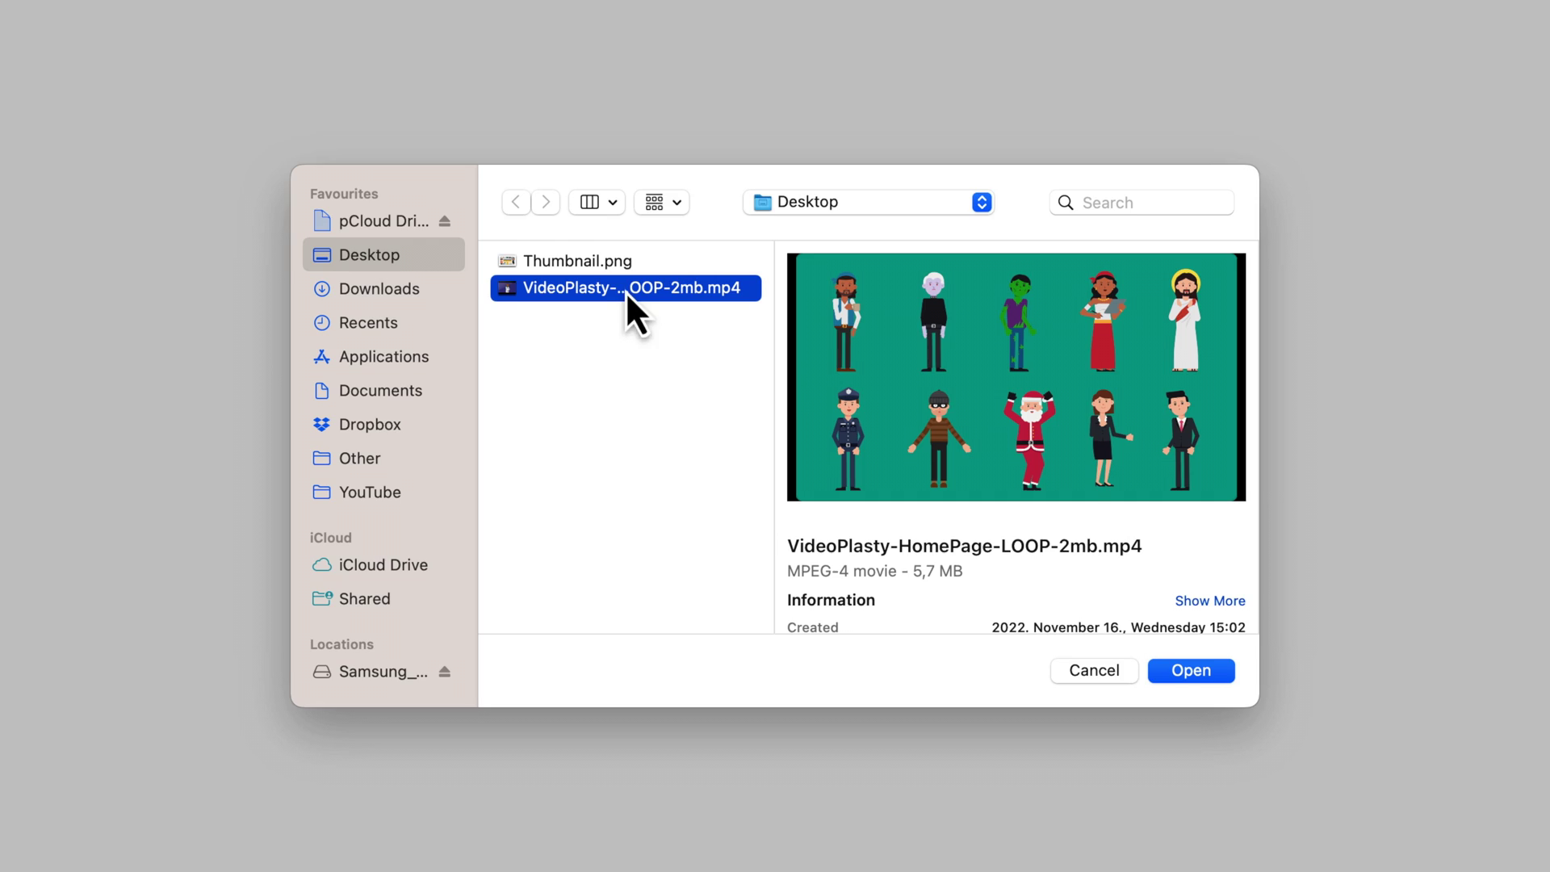
click(1061, 593)
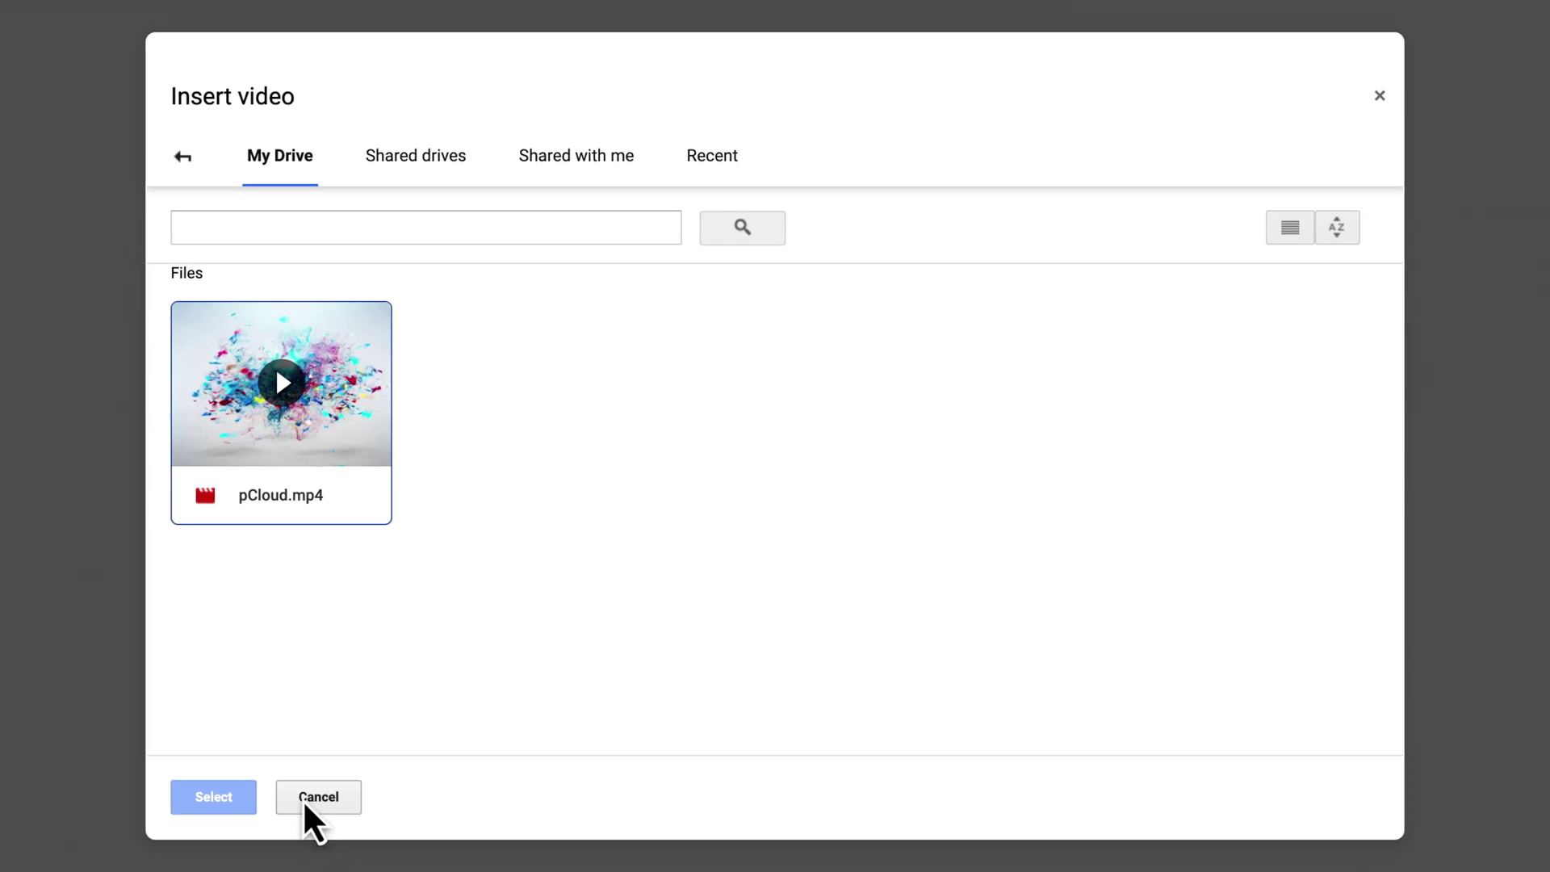
- Close the dialog and insert the VideoPlasty video from My Drive onto the slide
click(319, 798)
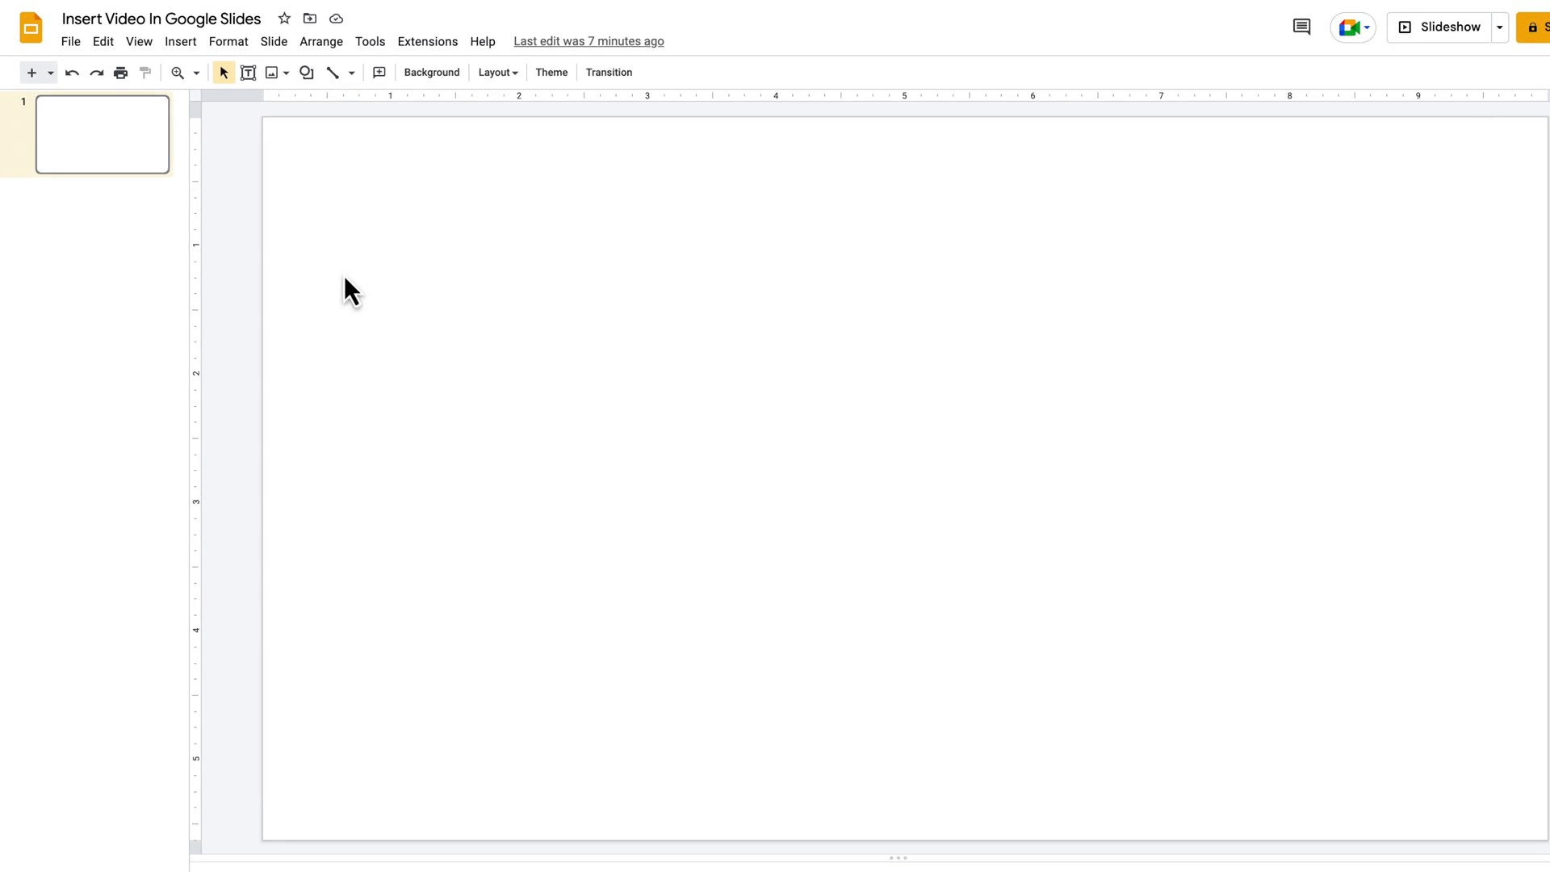
click(246, 56)
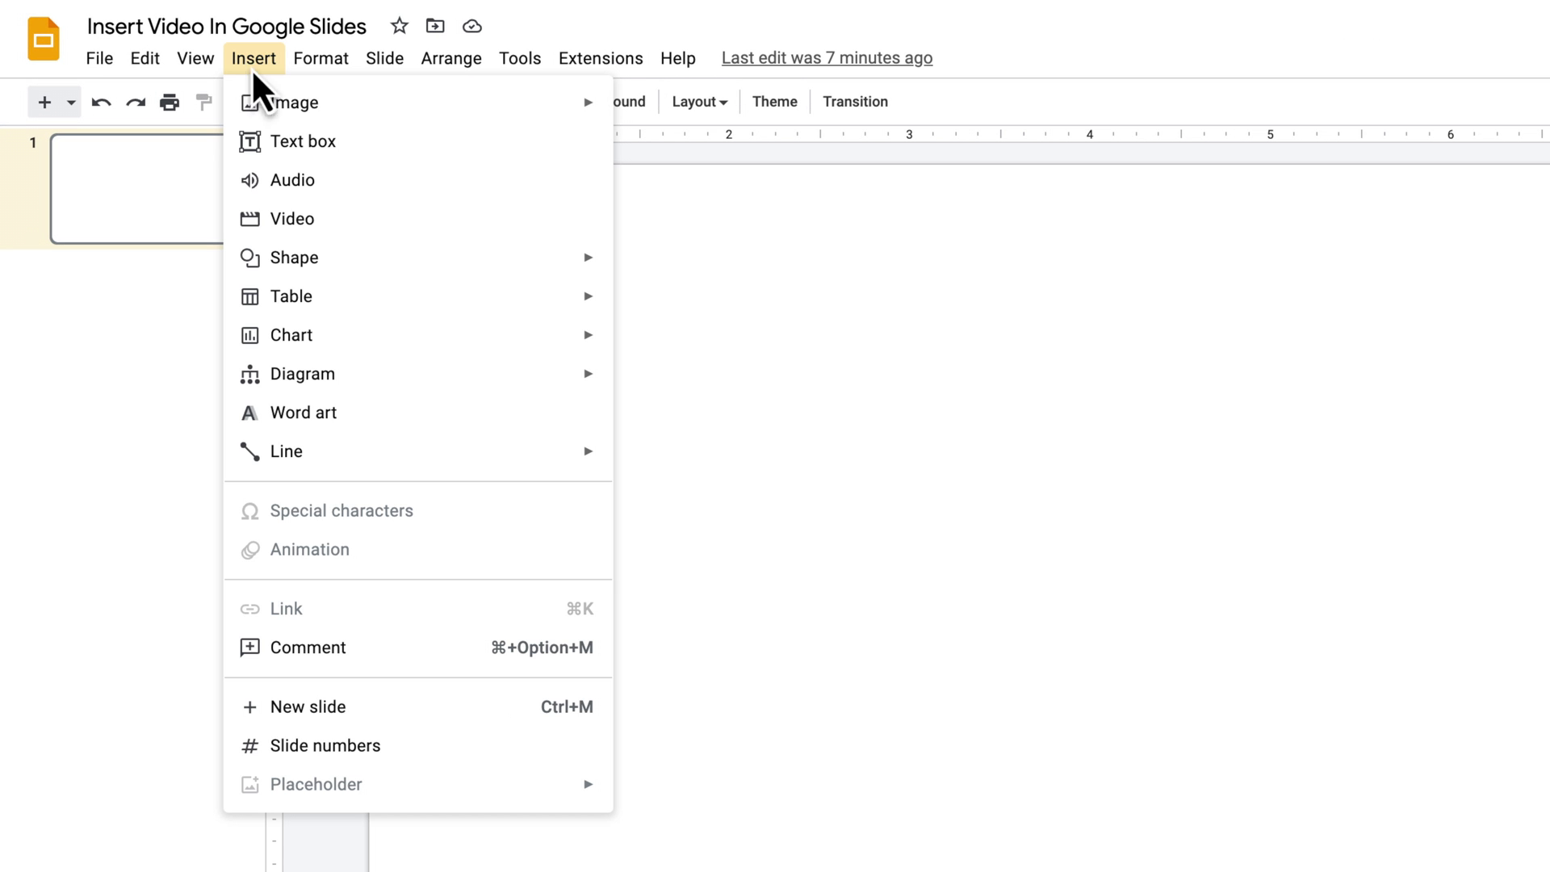
click(292, 219)
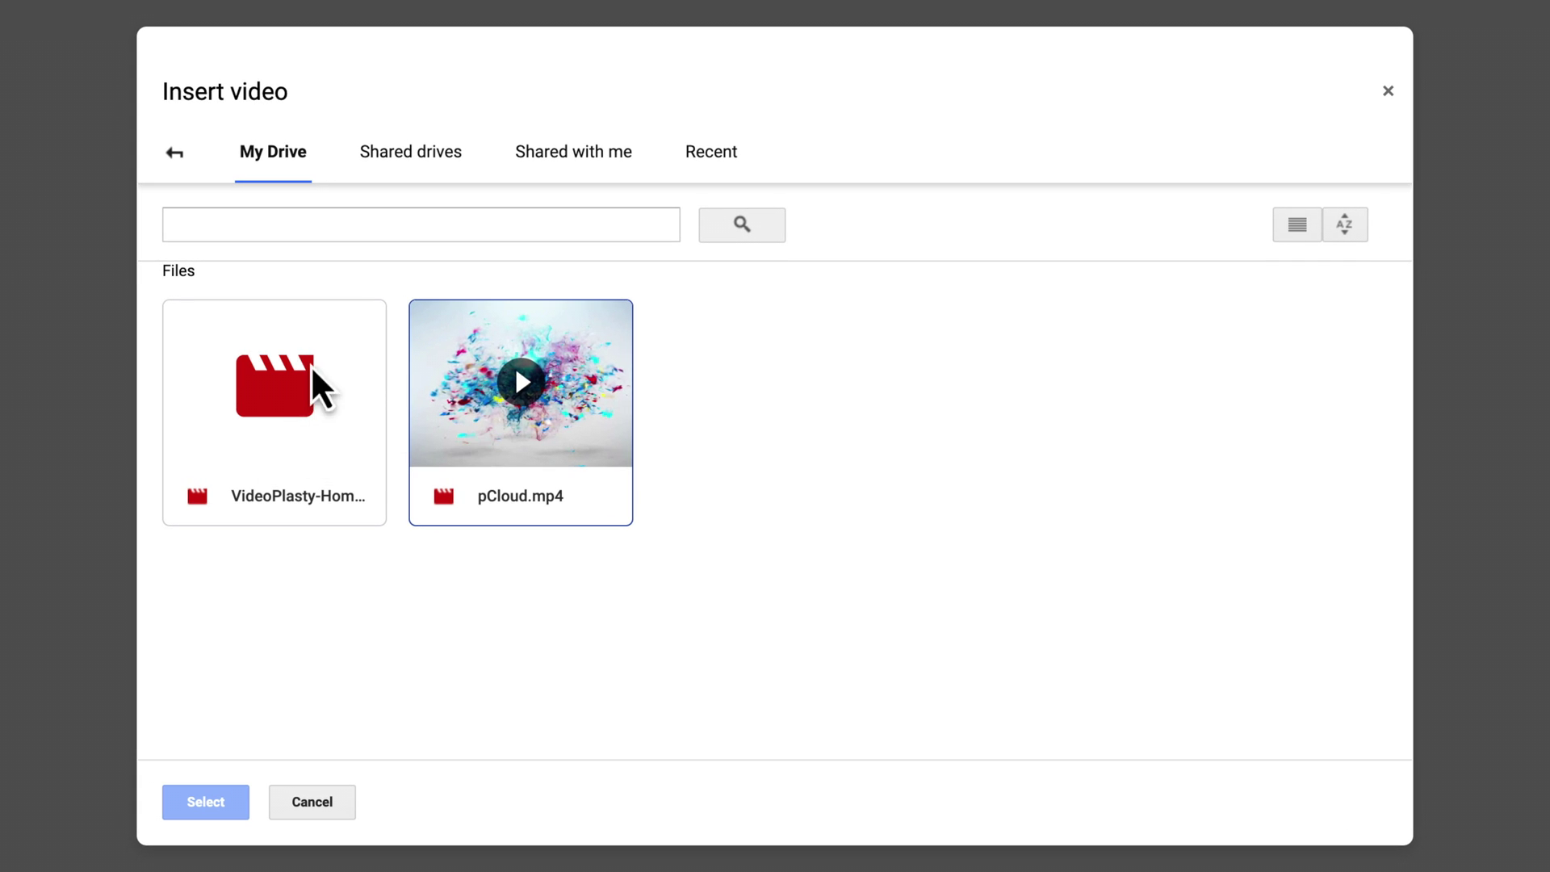
click(301, 418)
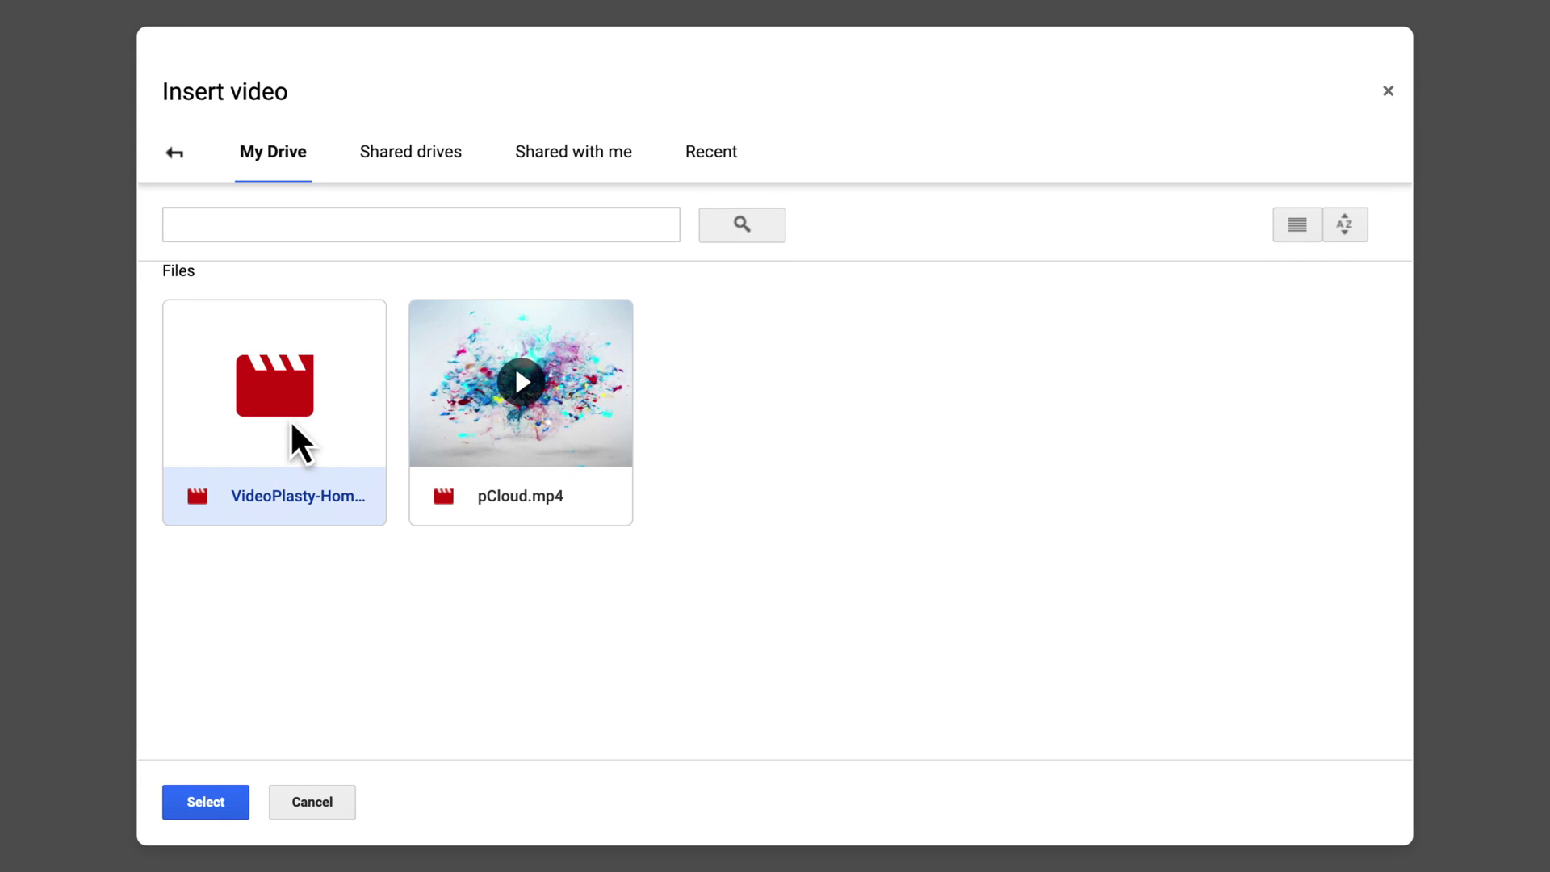
click(206, 803)
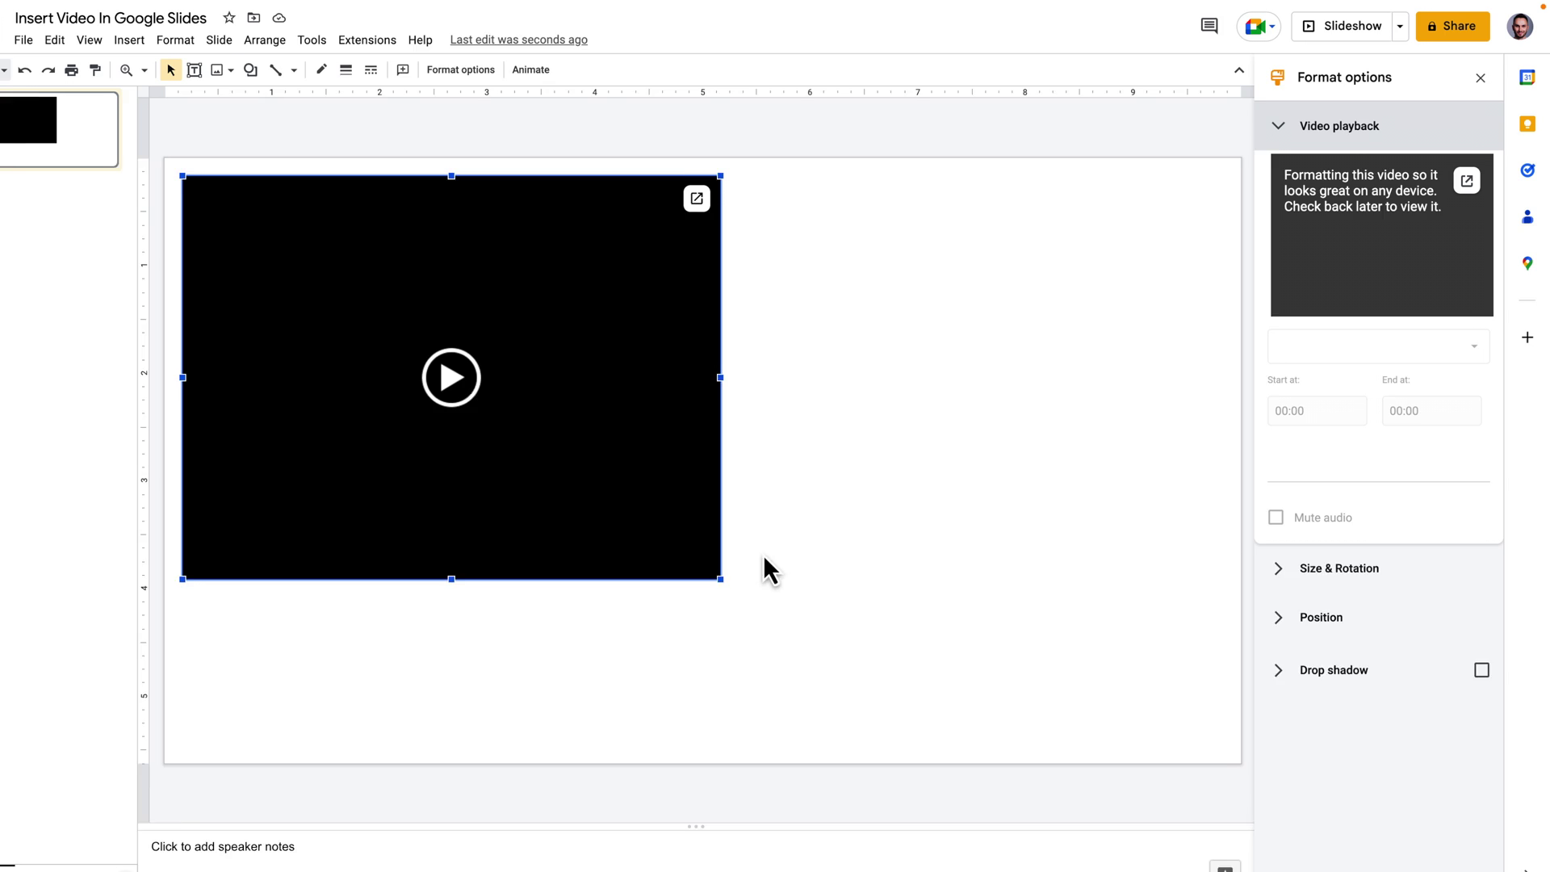
- Swap the VideoPlasty video for pCloud.mp4 from Drive, then shrink it and centre it
key(Delete)
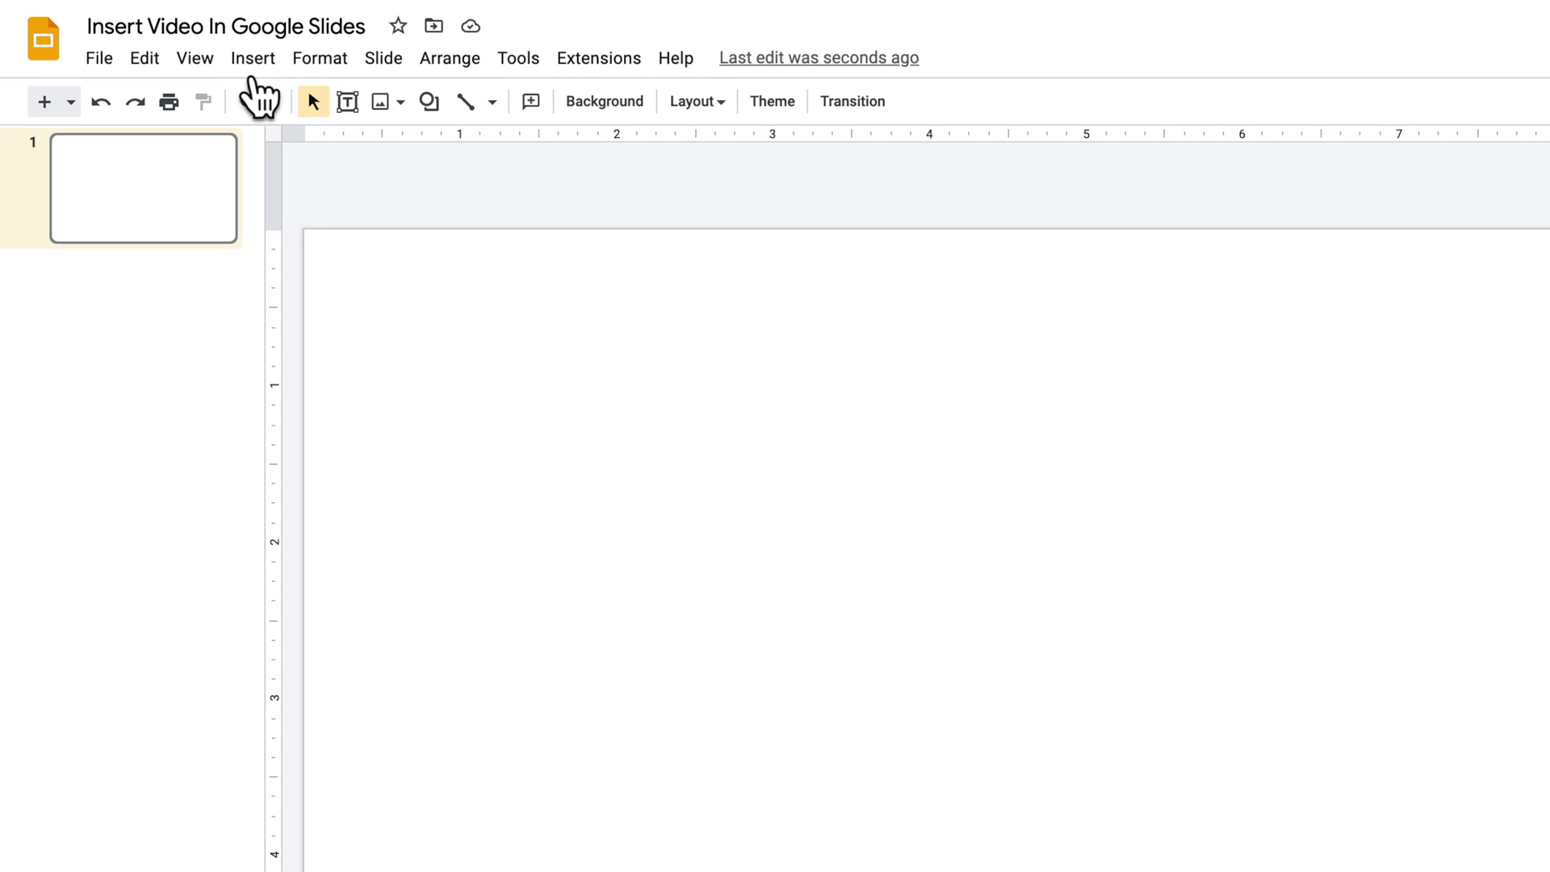
click(253, 59)
click(292, 216)
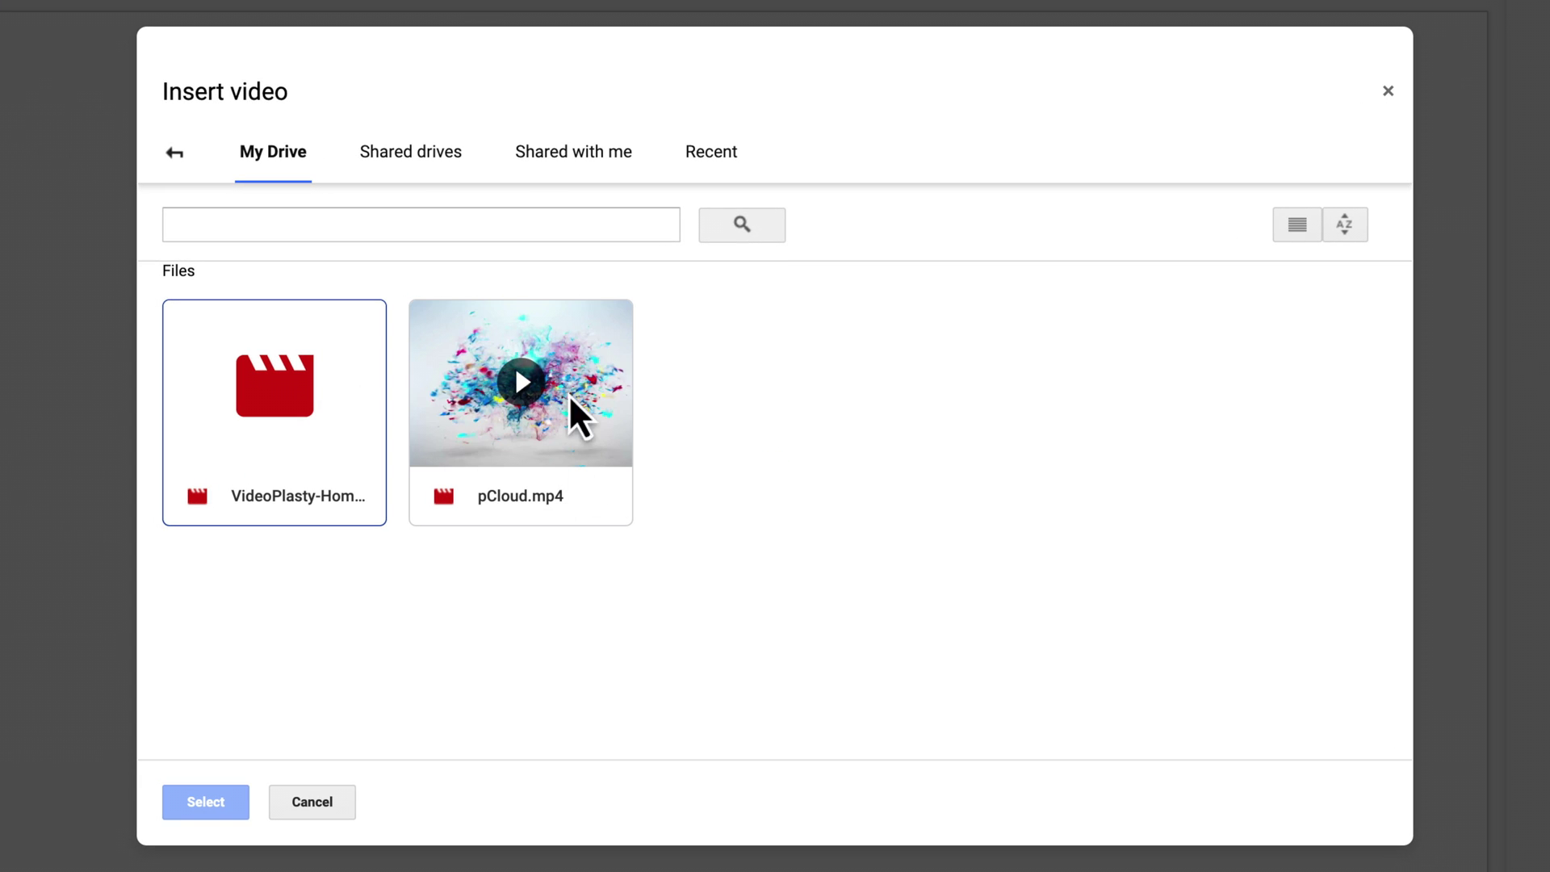
click(564, 478)
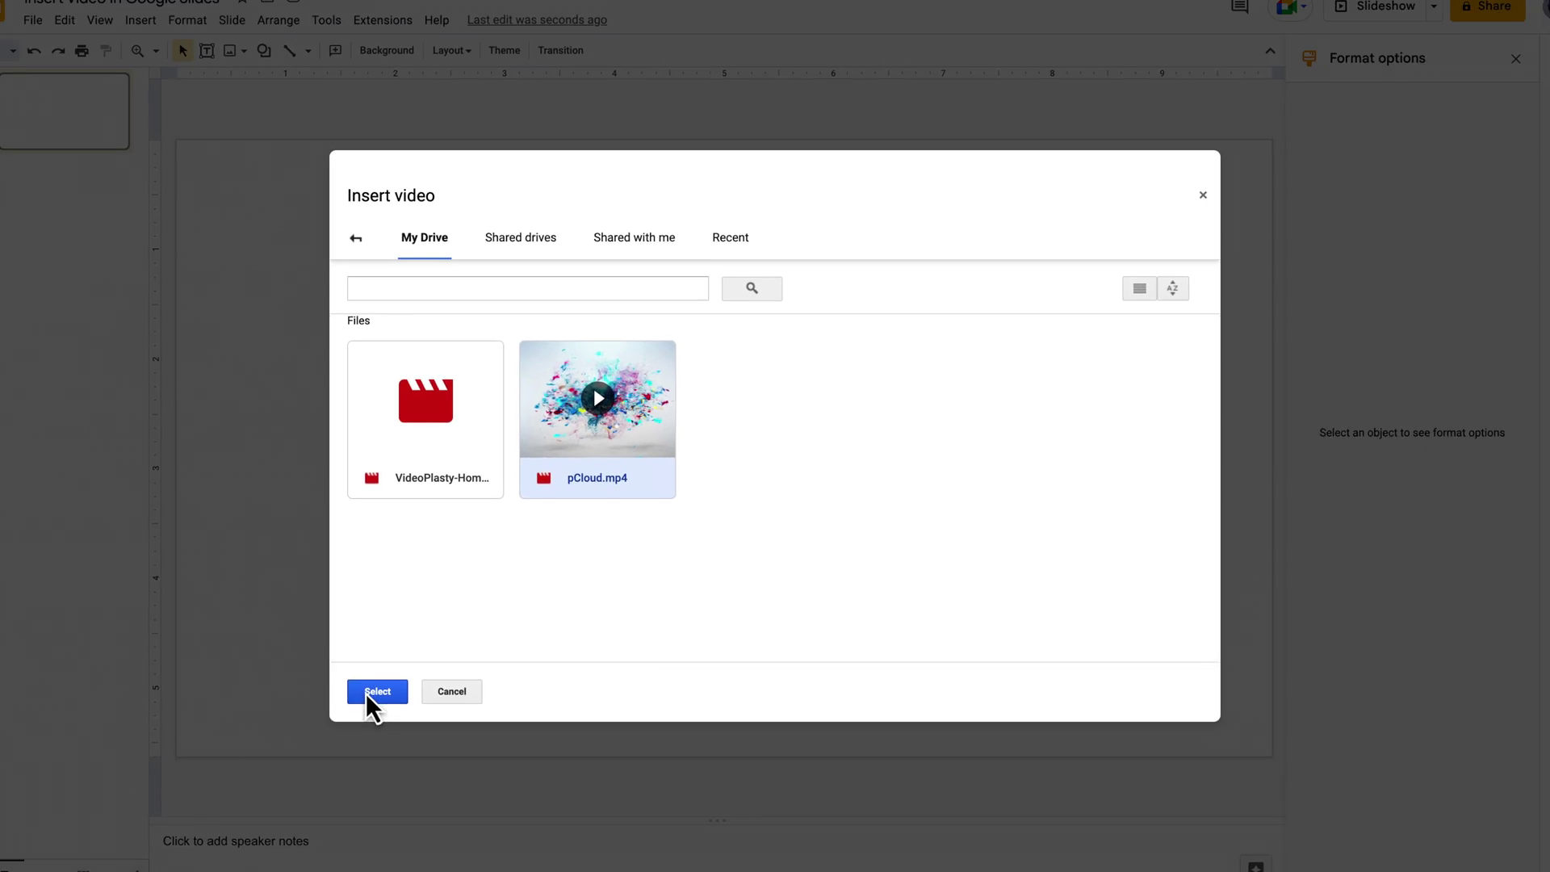
click(374, 693)
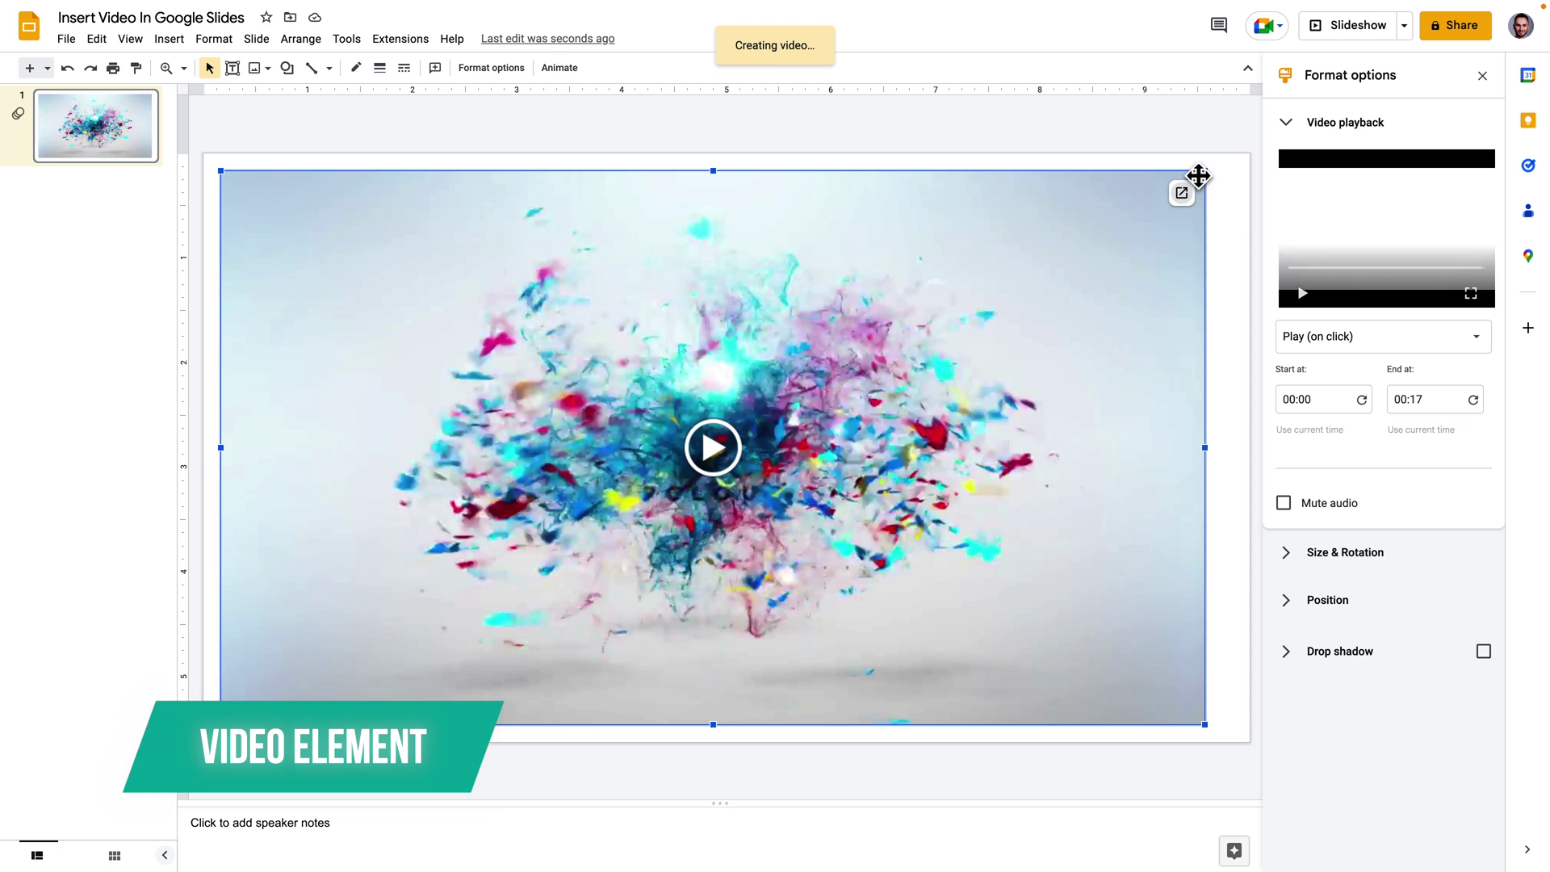
drag(1204, 170, 859, 366)
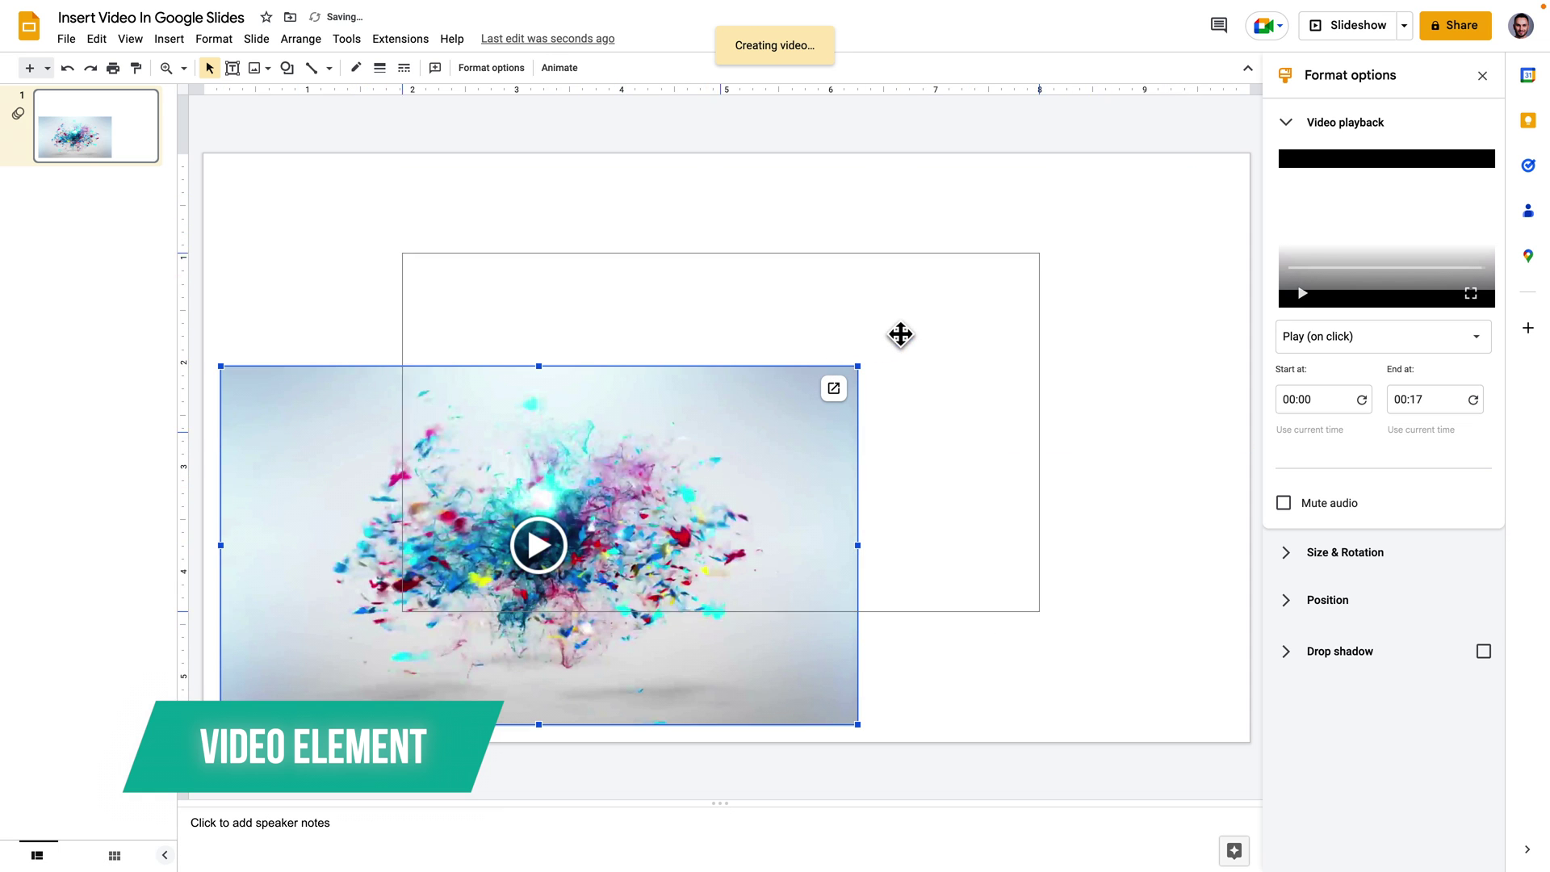
drag(900, 334, 898, 351)
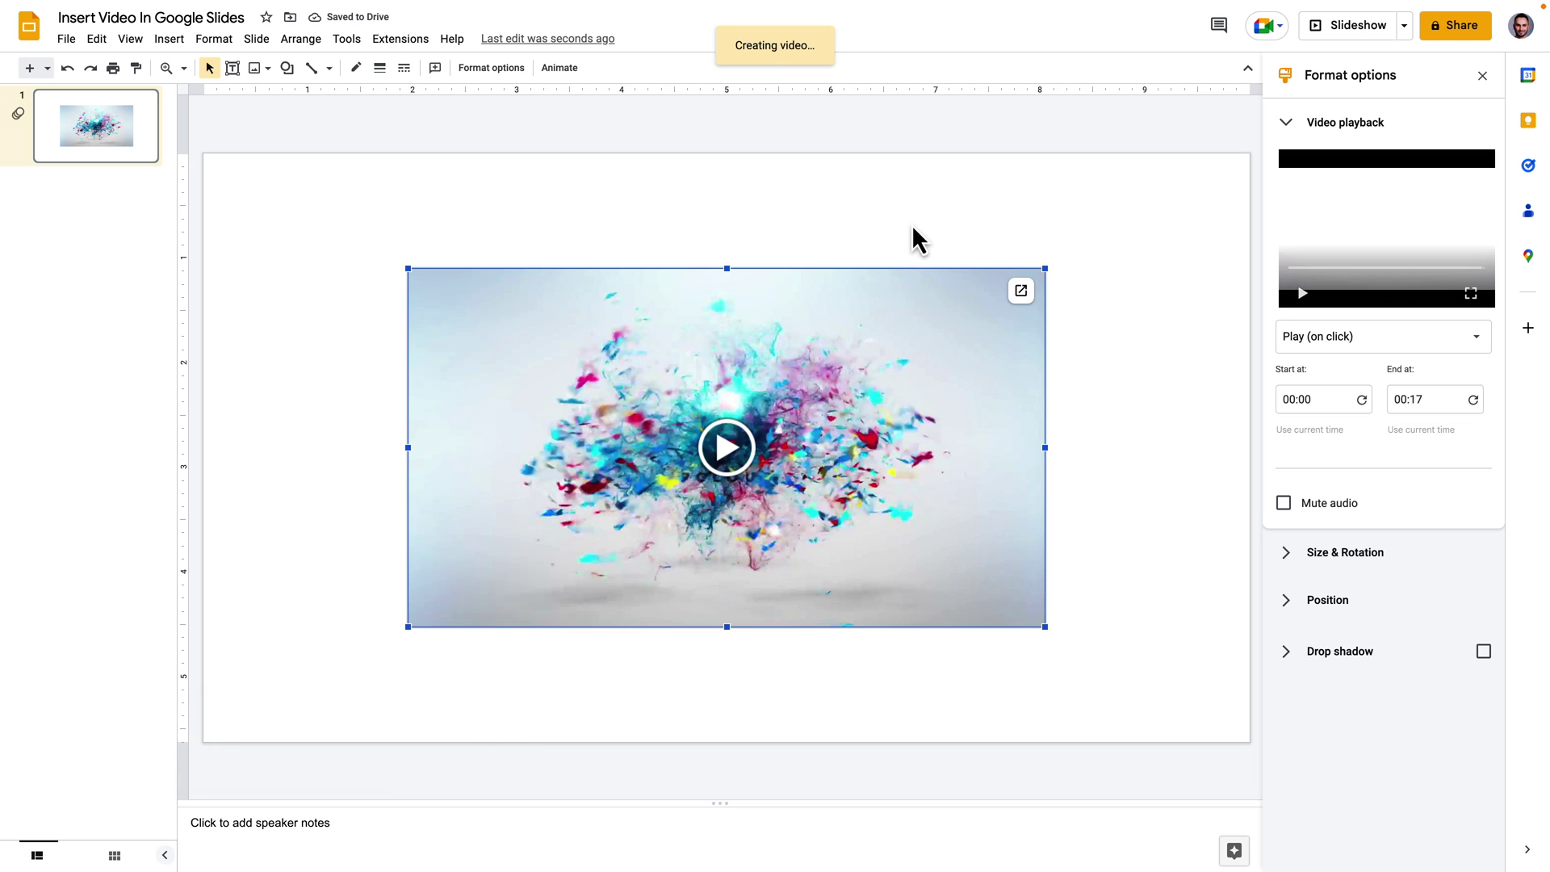
click(912, 239)
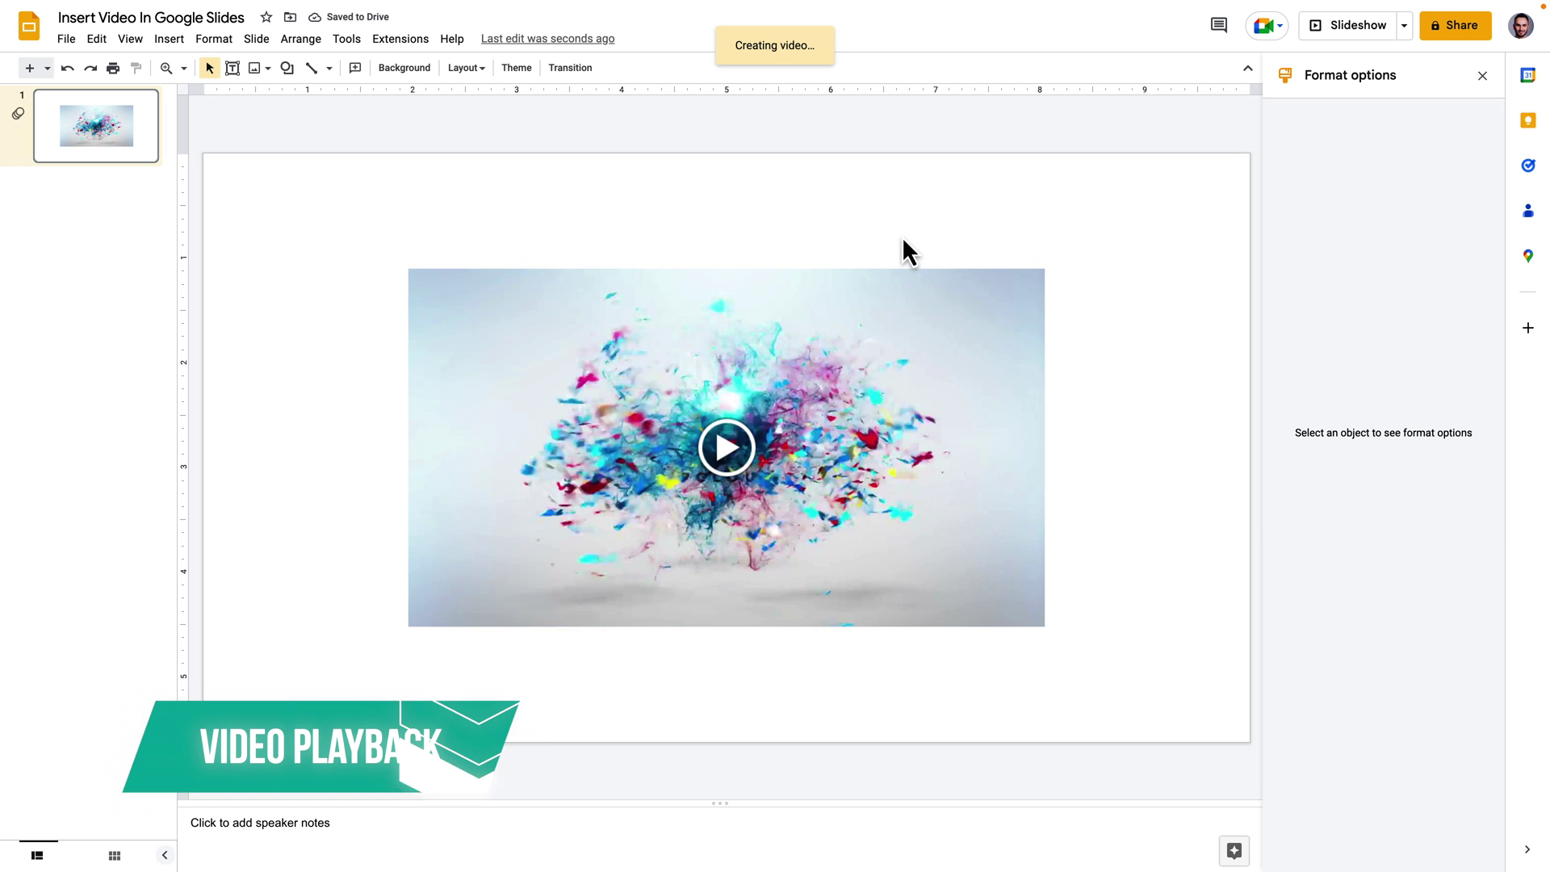
click(730, 461)
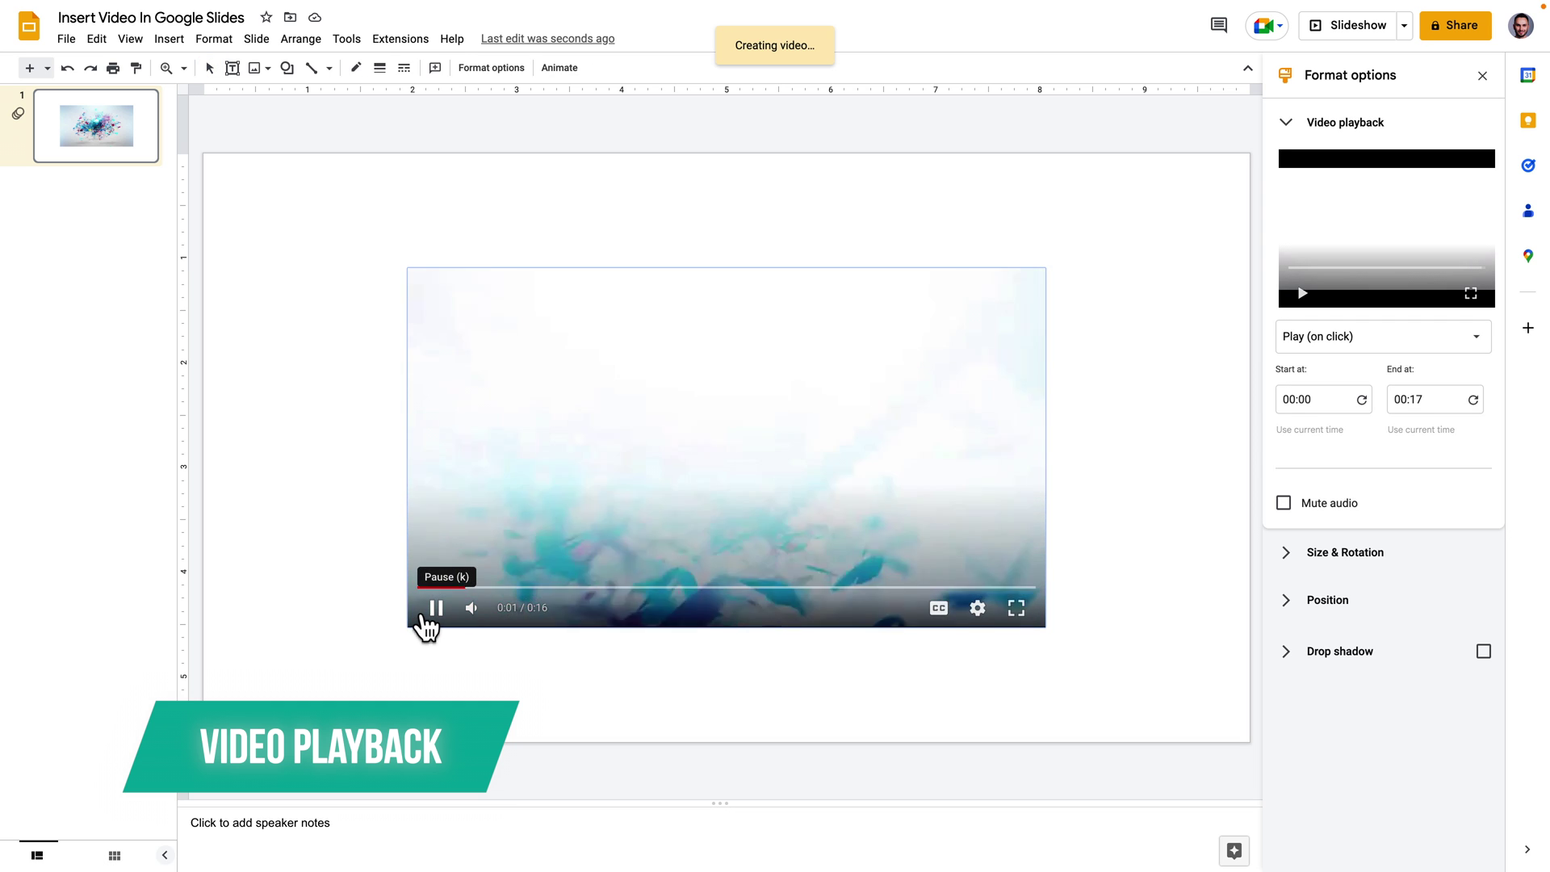
click(434, 608)
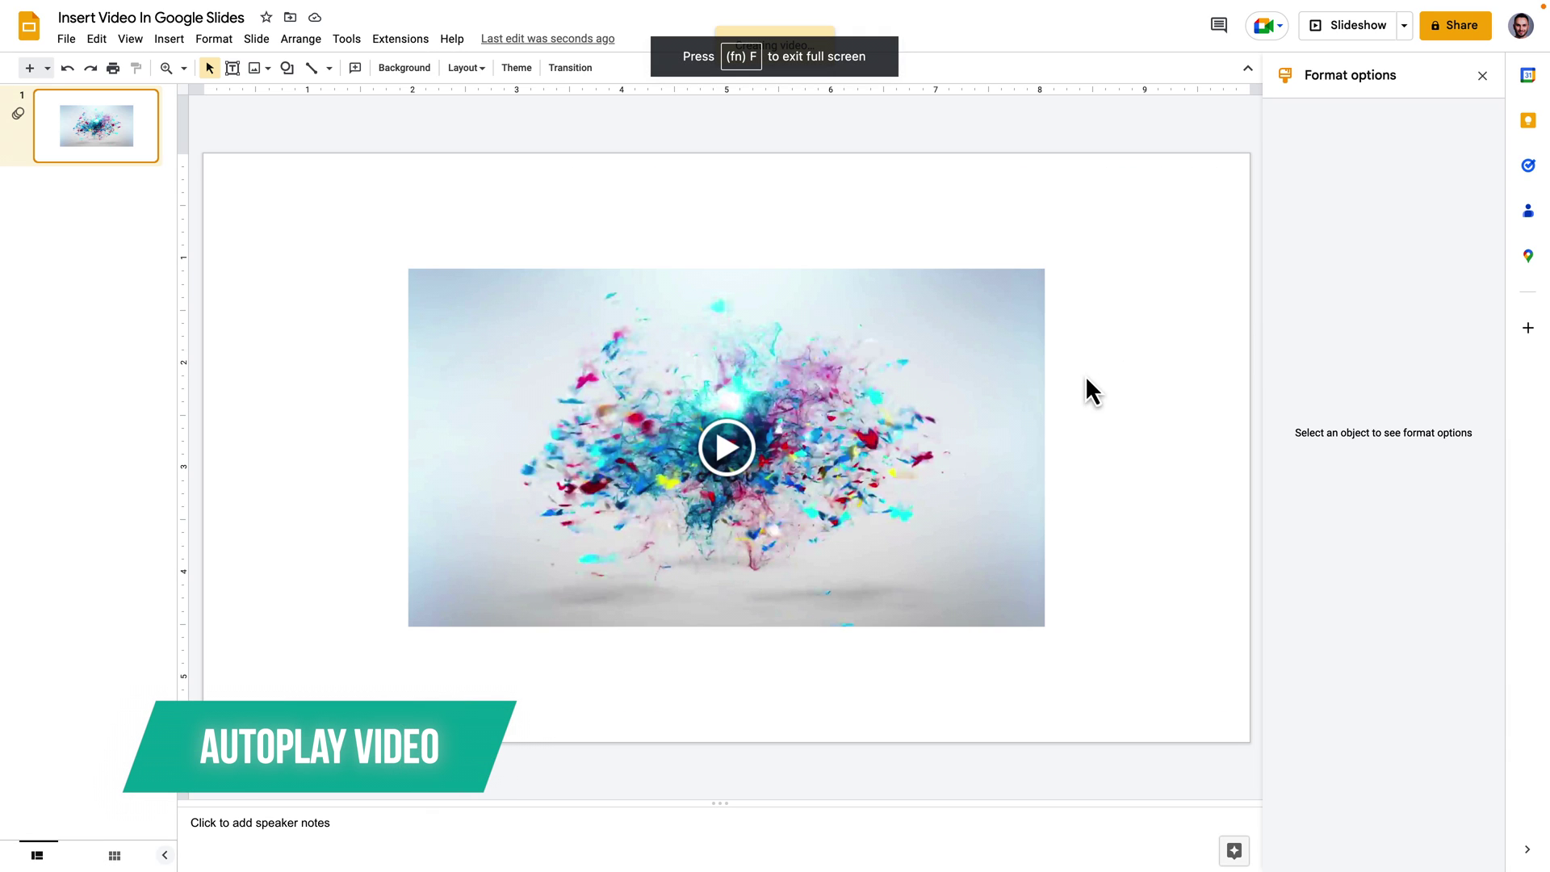
- Select the video and set Format options Video playback to Play (automatically)
click(930, 396)
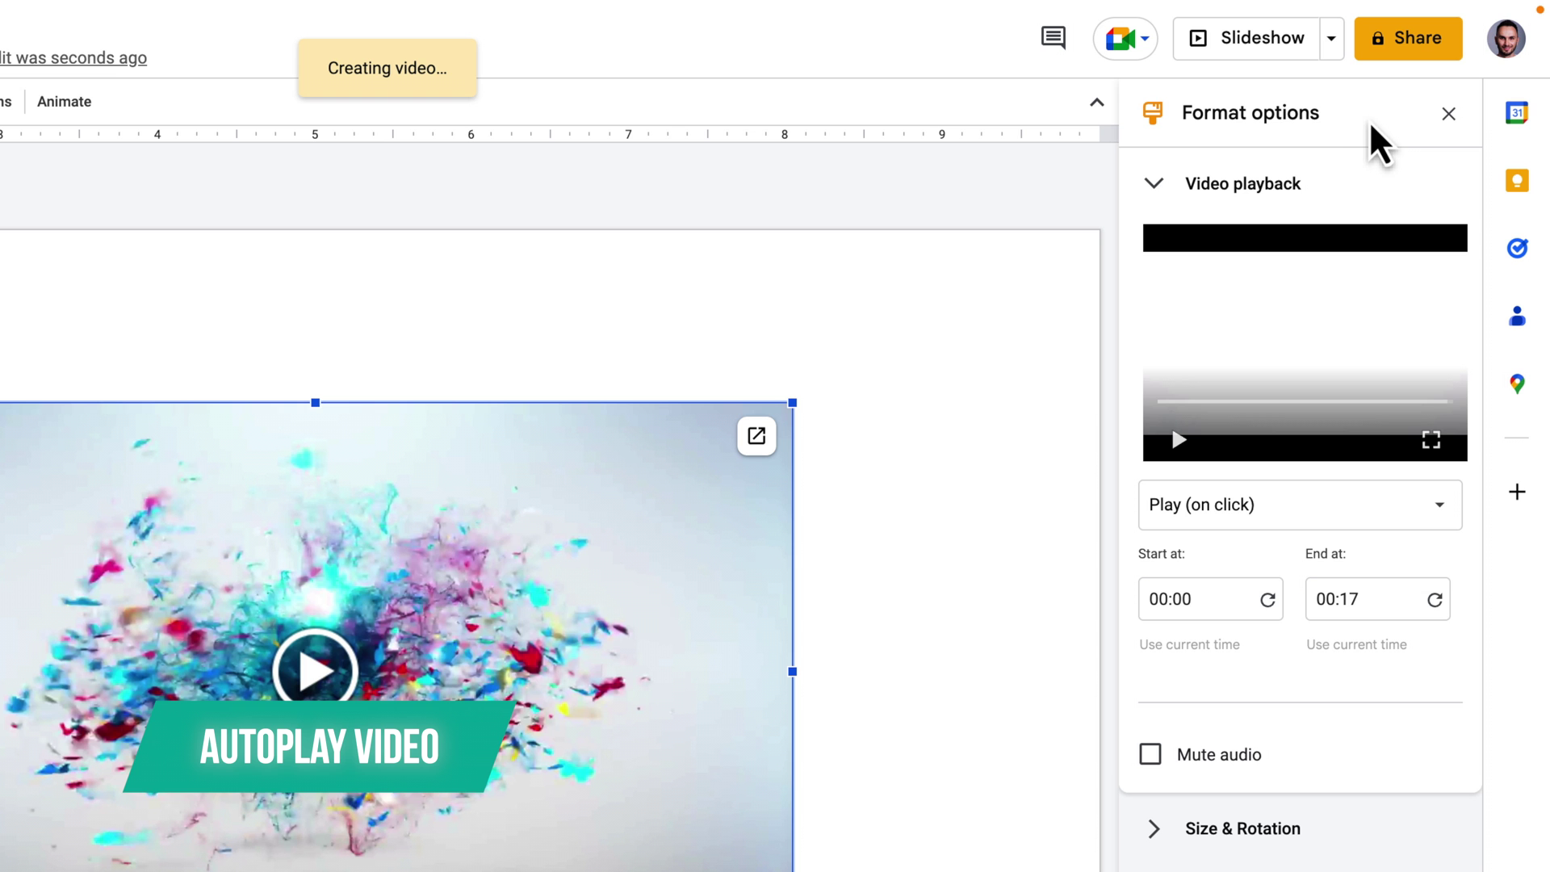
click(1449, 115)
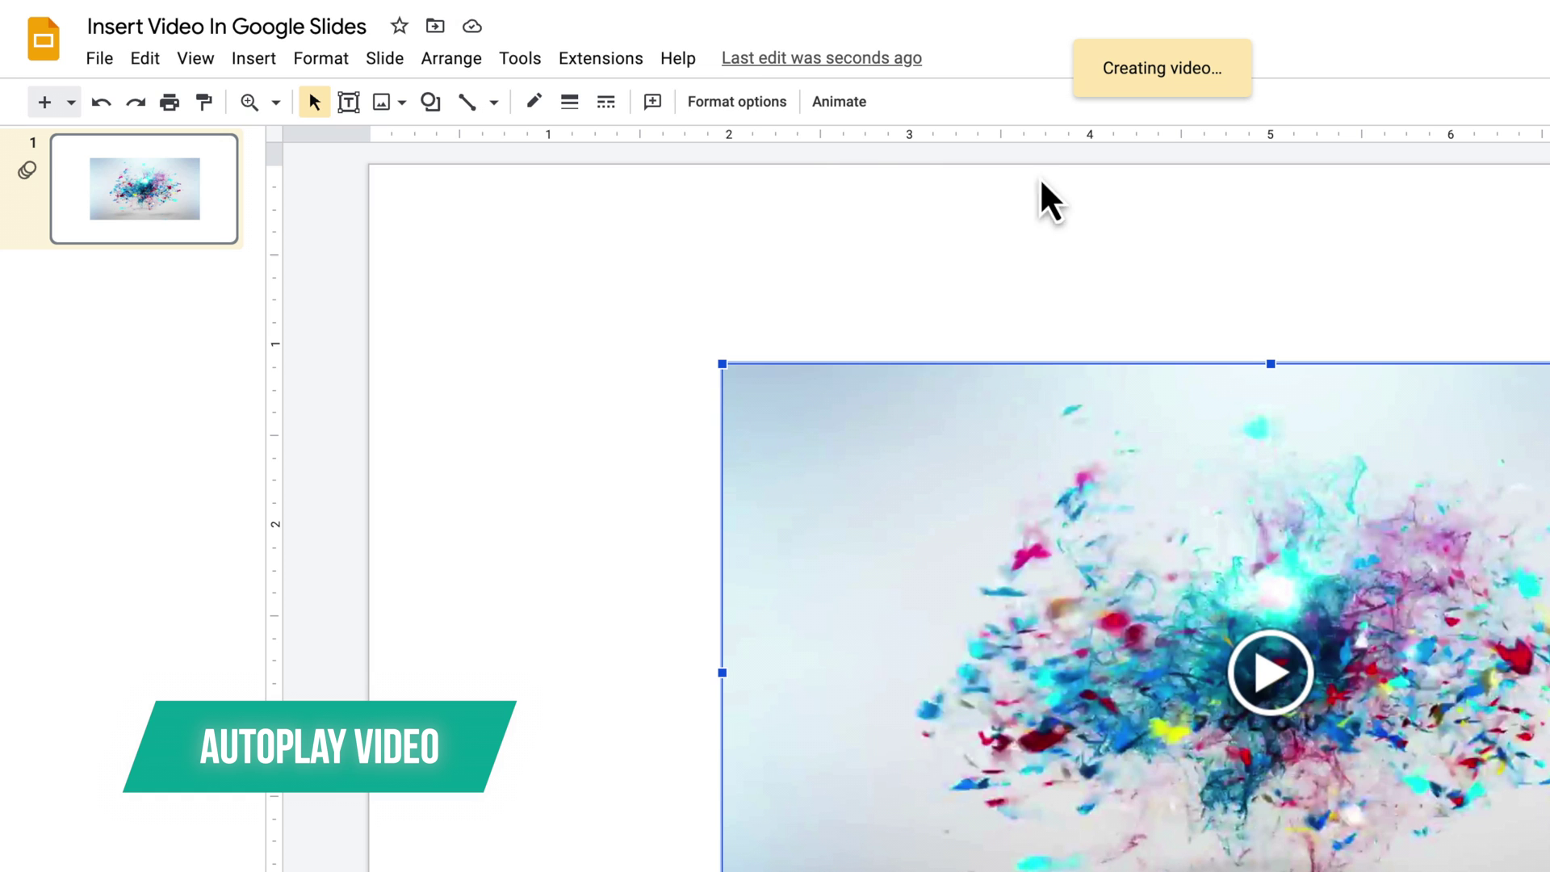
click(487, 67)
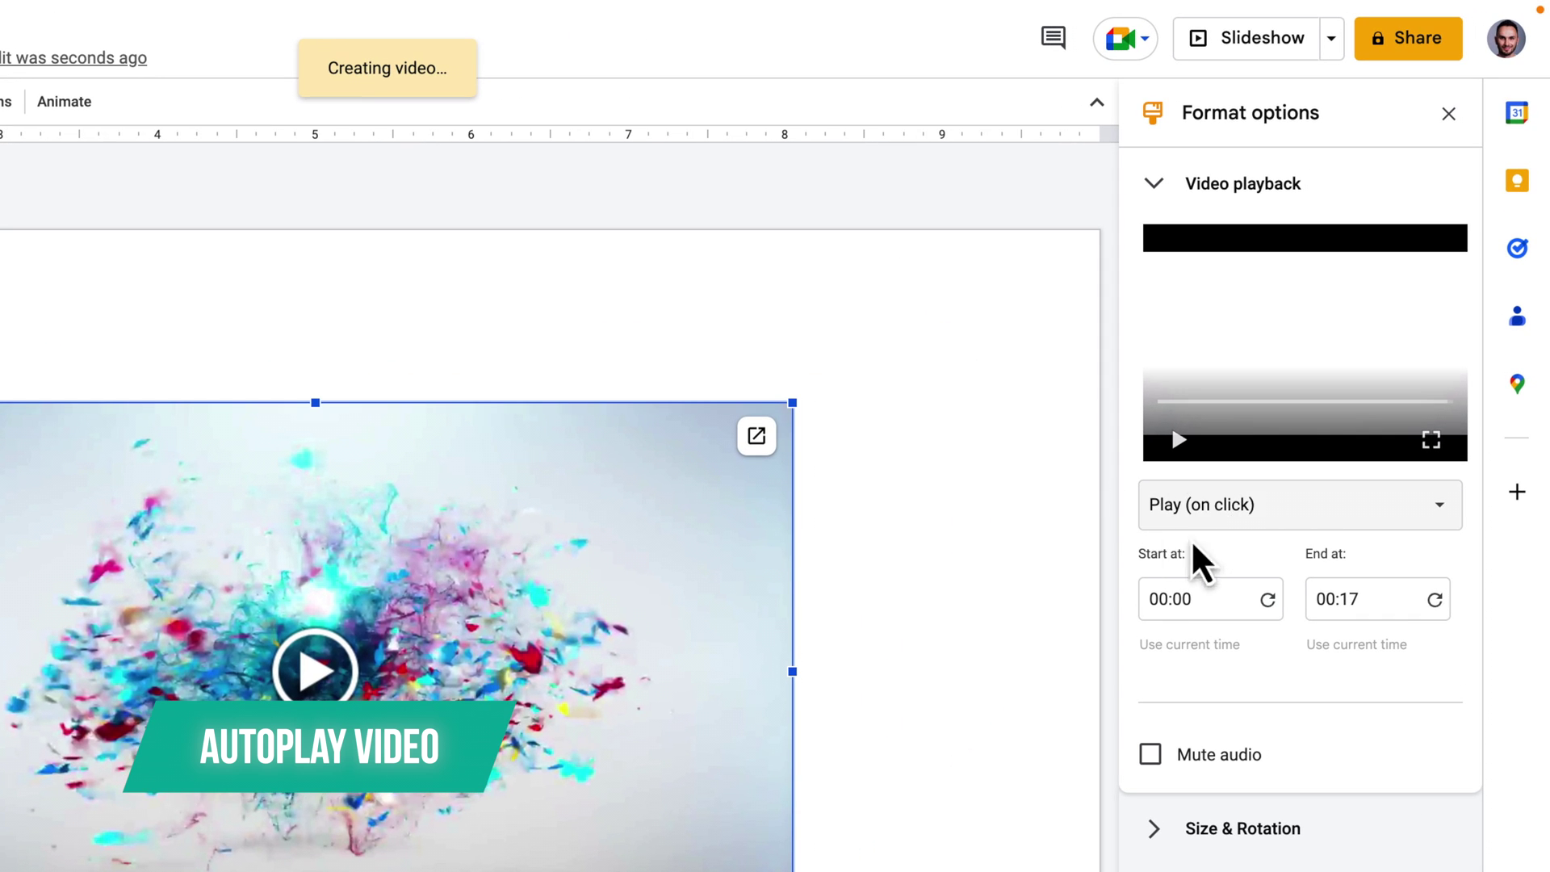
click(1417, 506)
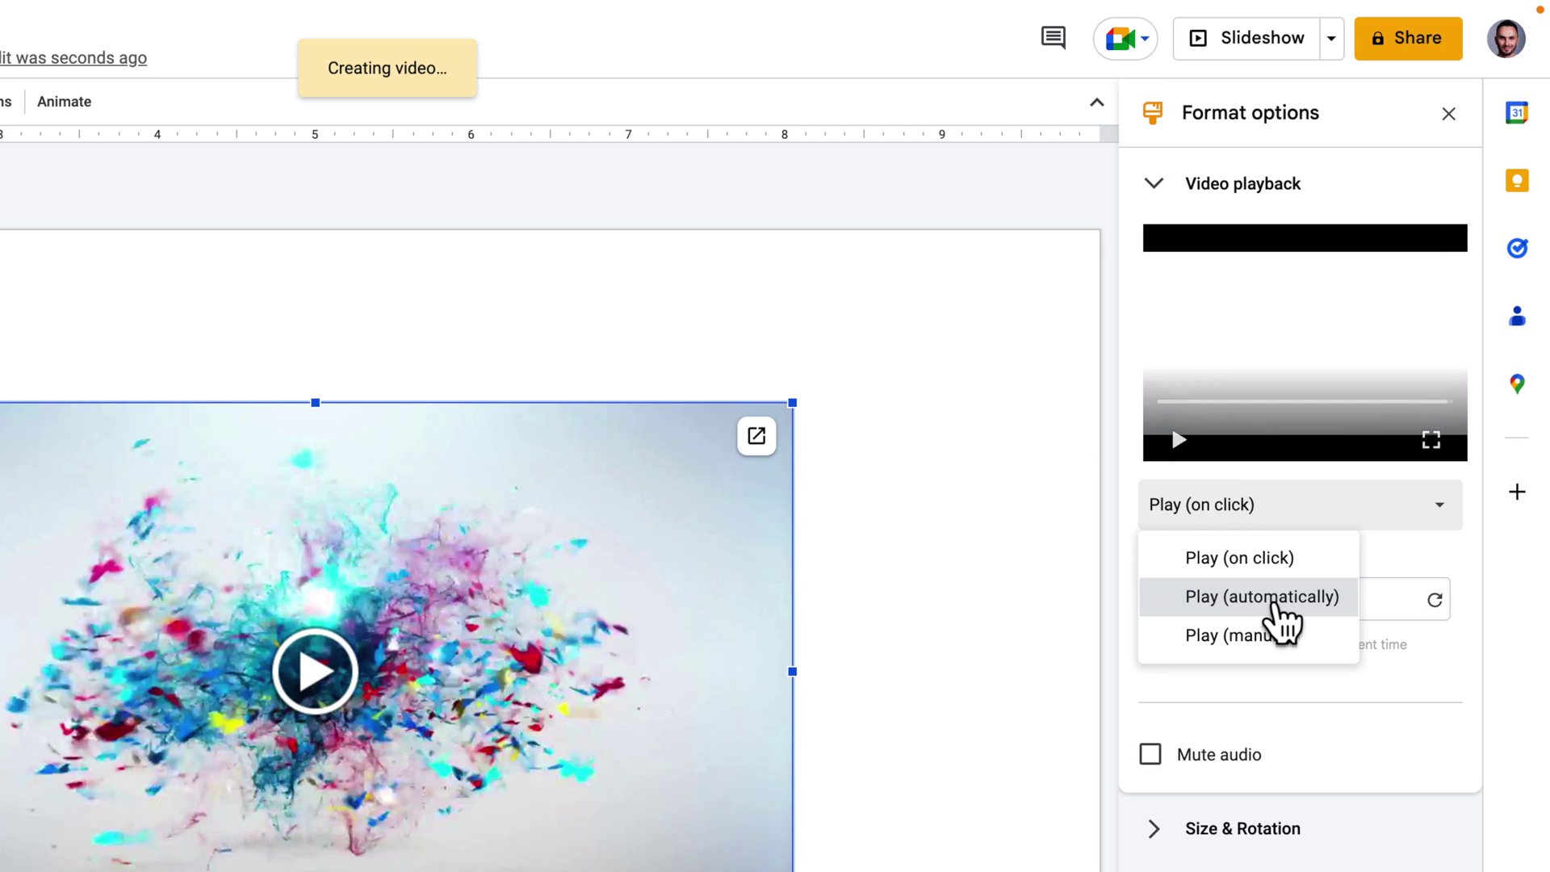
click(1262, 596)
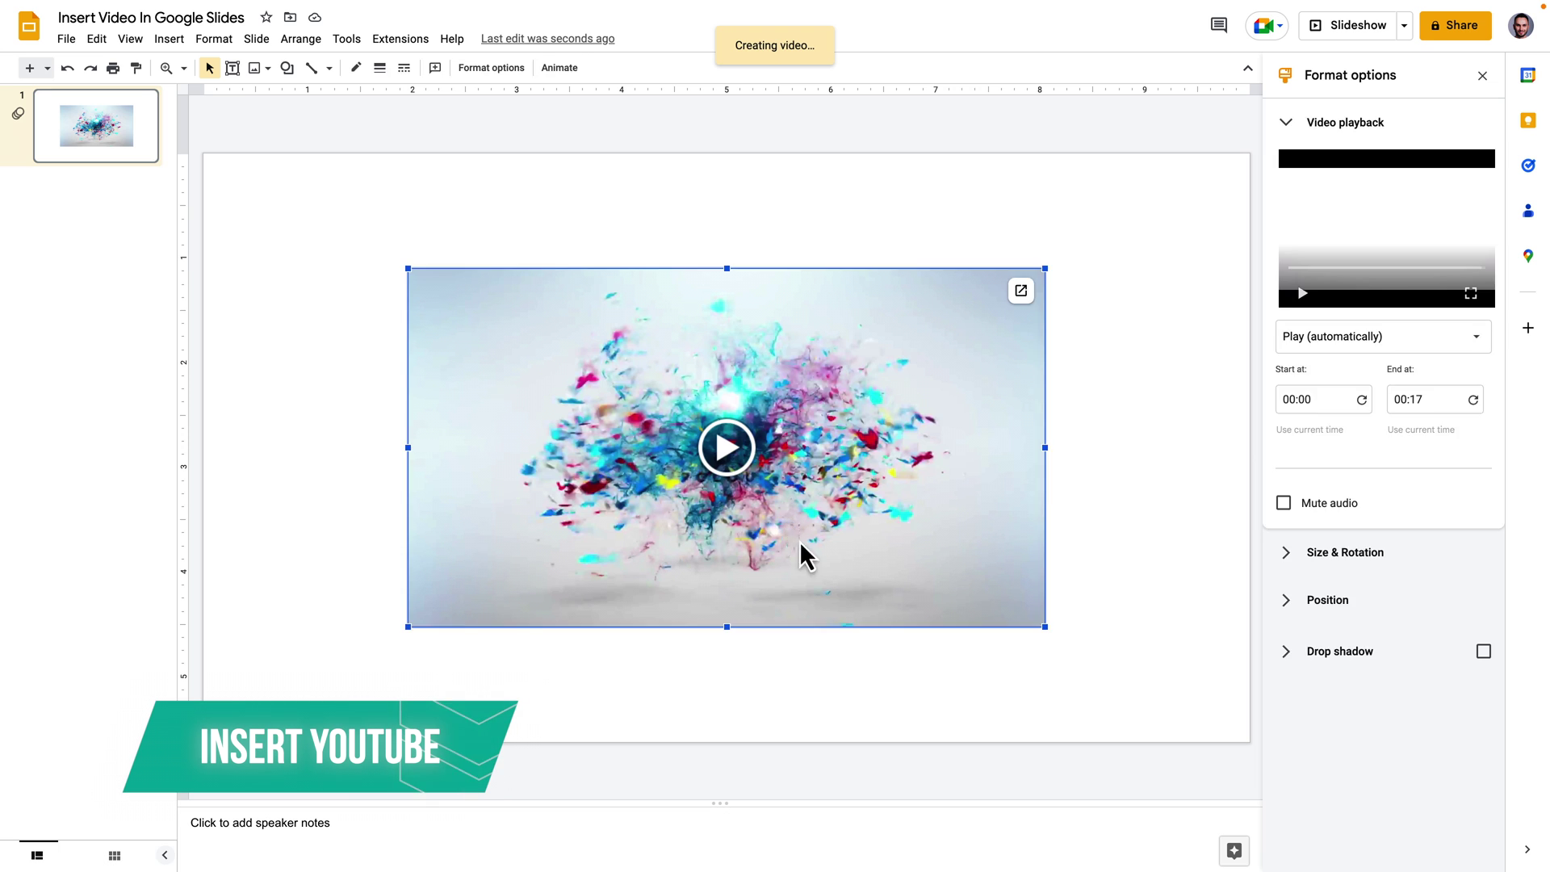
- Delete the video and search YouTube for 'what is a gif' in Insert video
key(Delete)
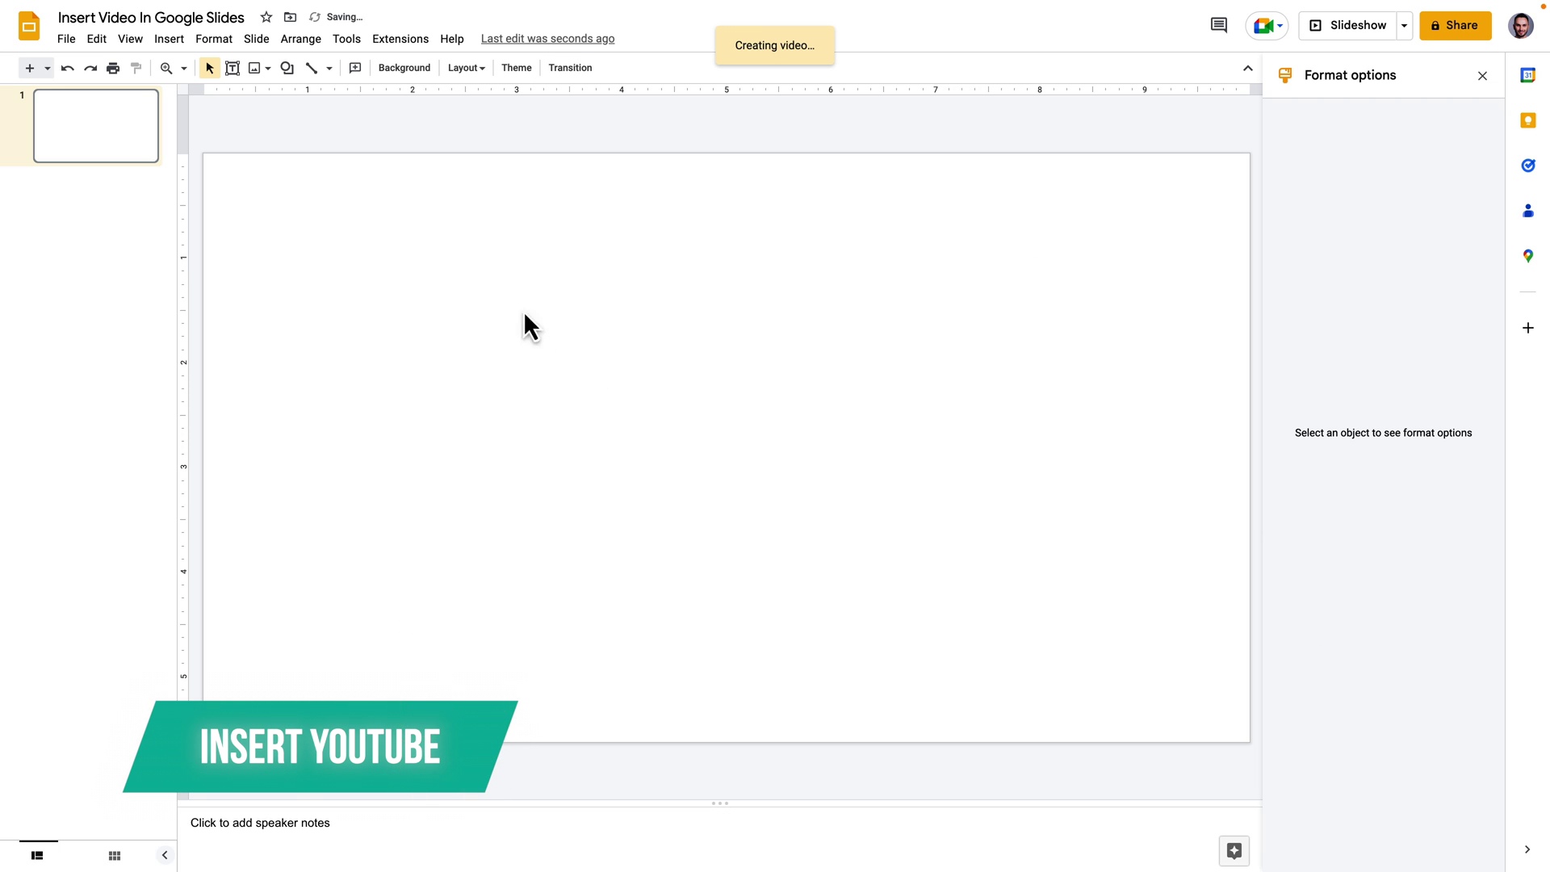
click(255, 59)
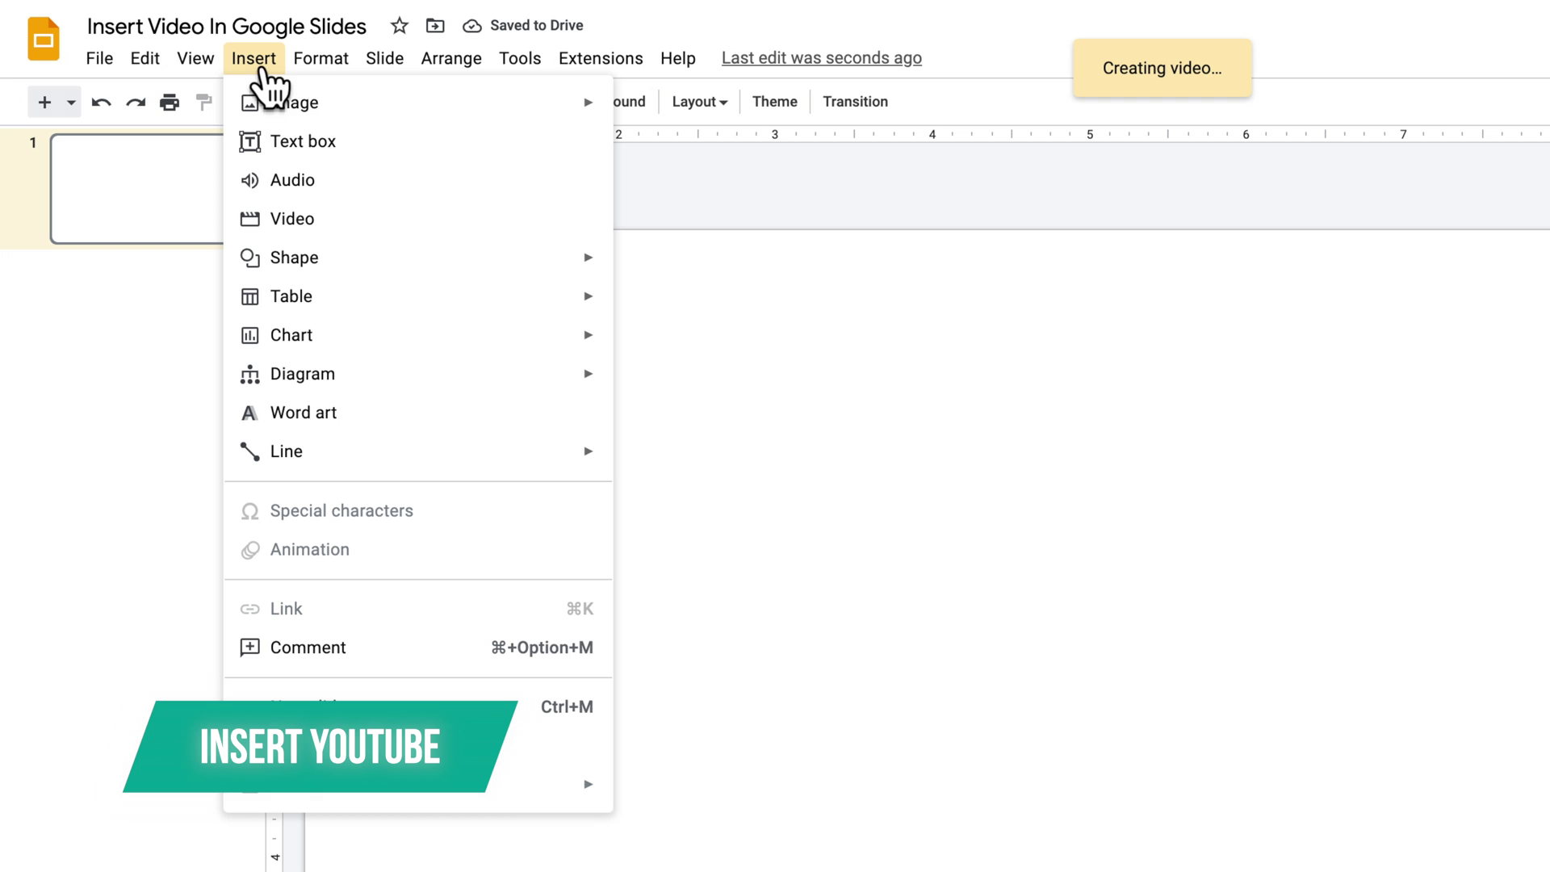
click(292, 219)
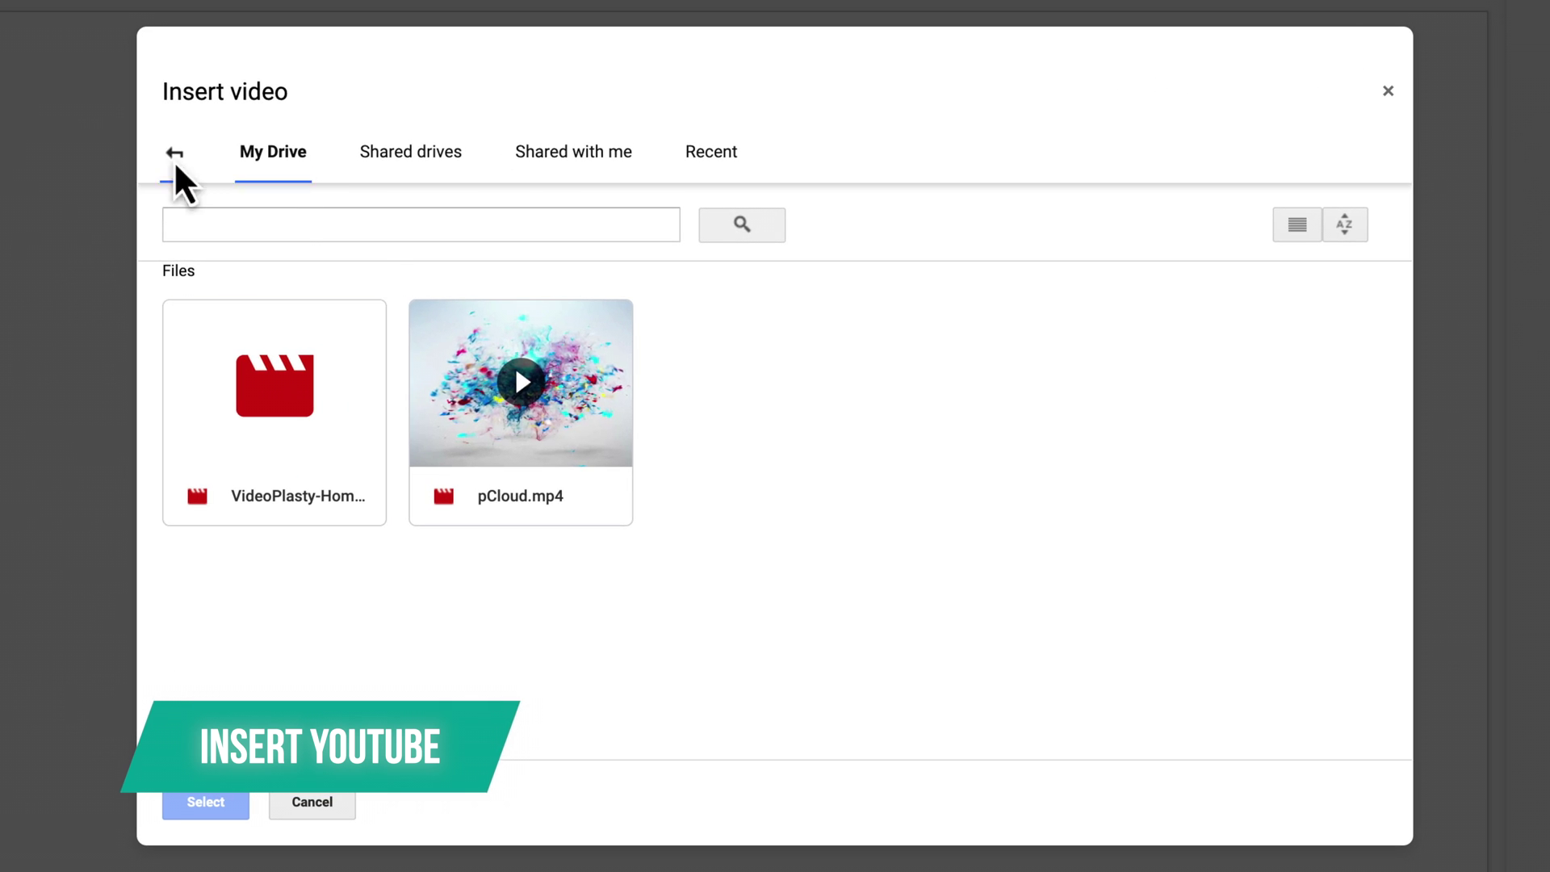
click(348, 233)
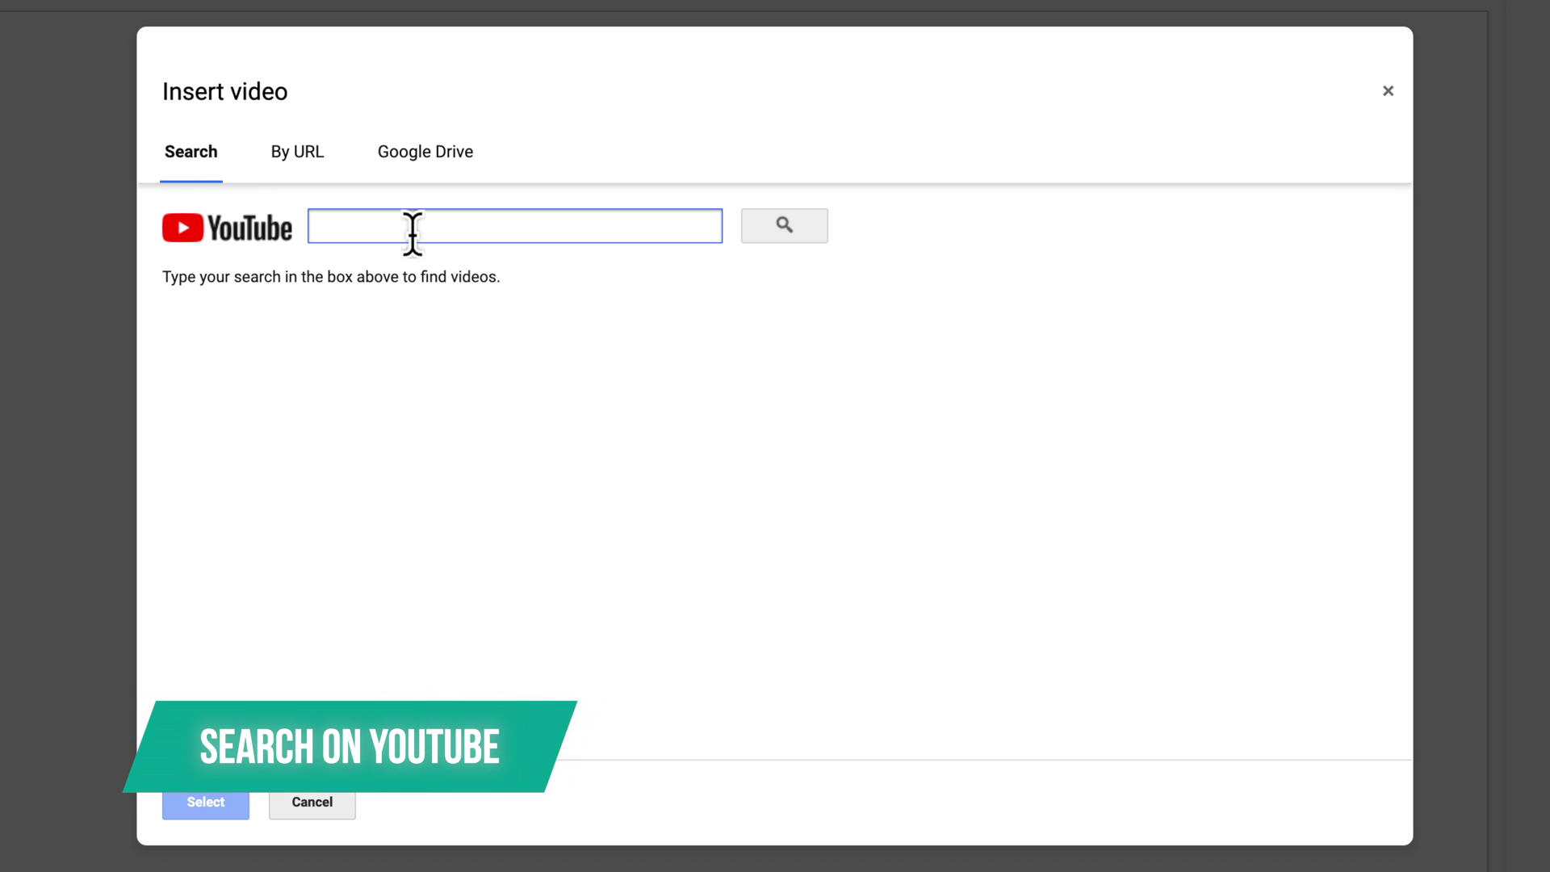
text(what is a gif)
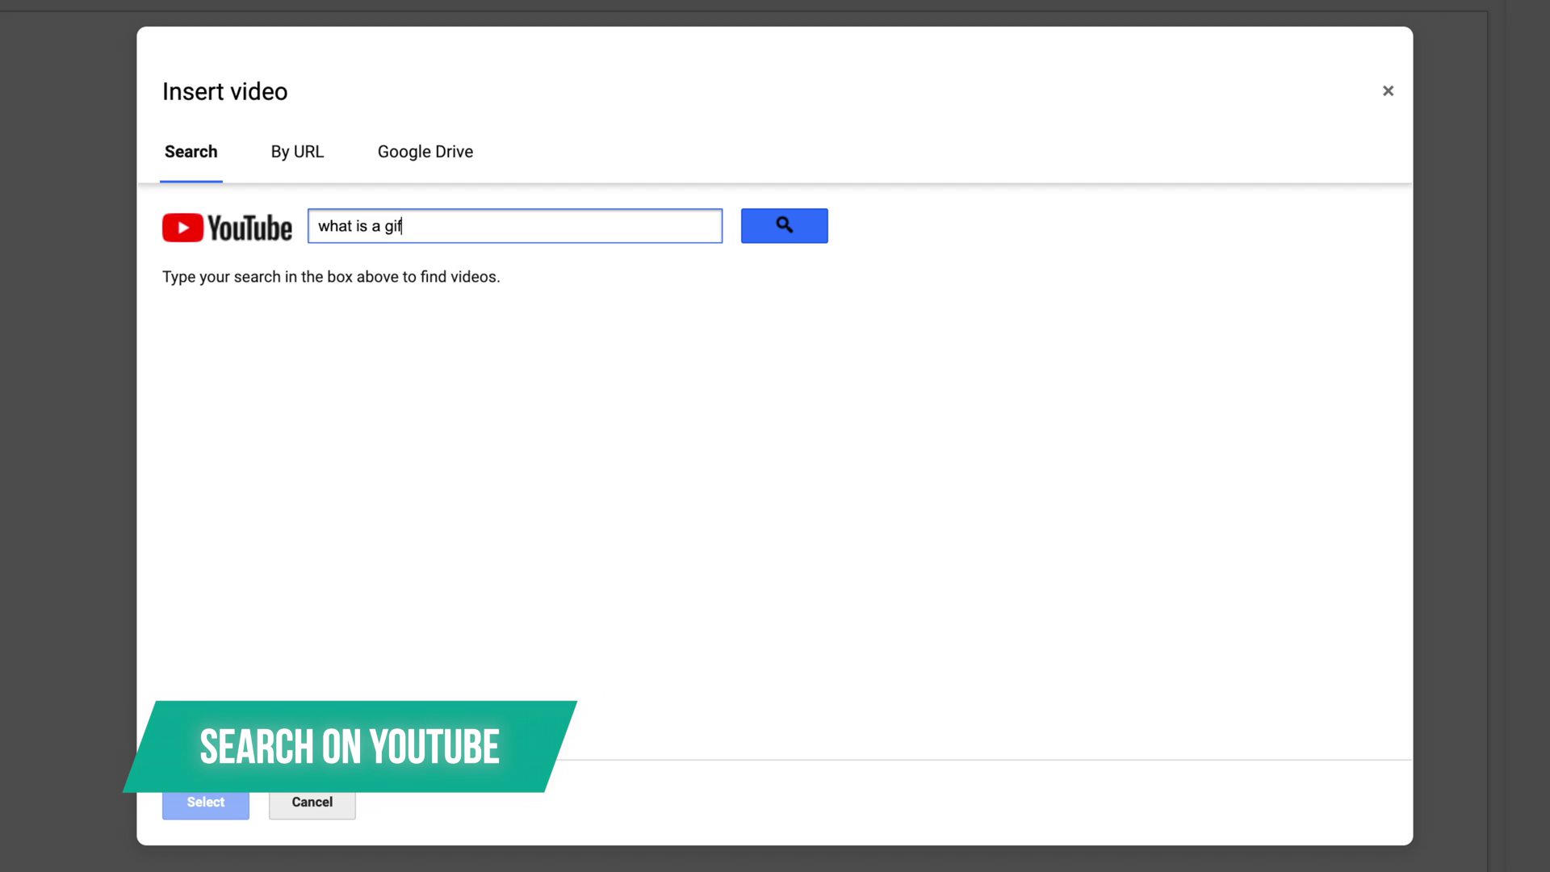
key(Return)
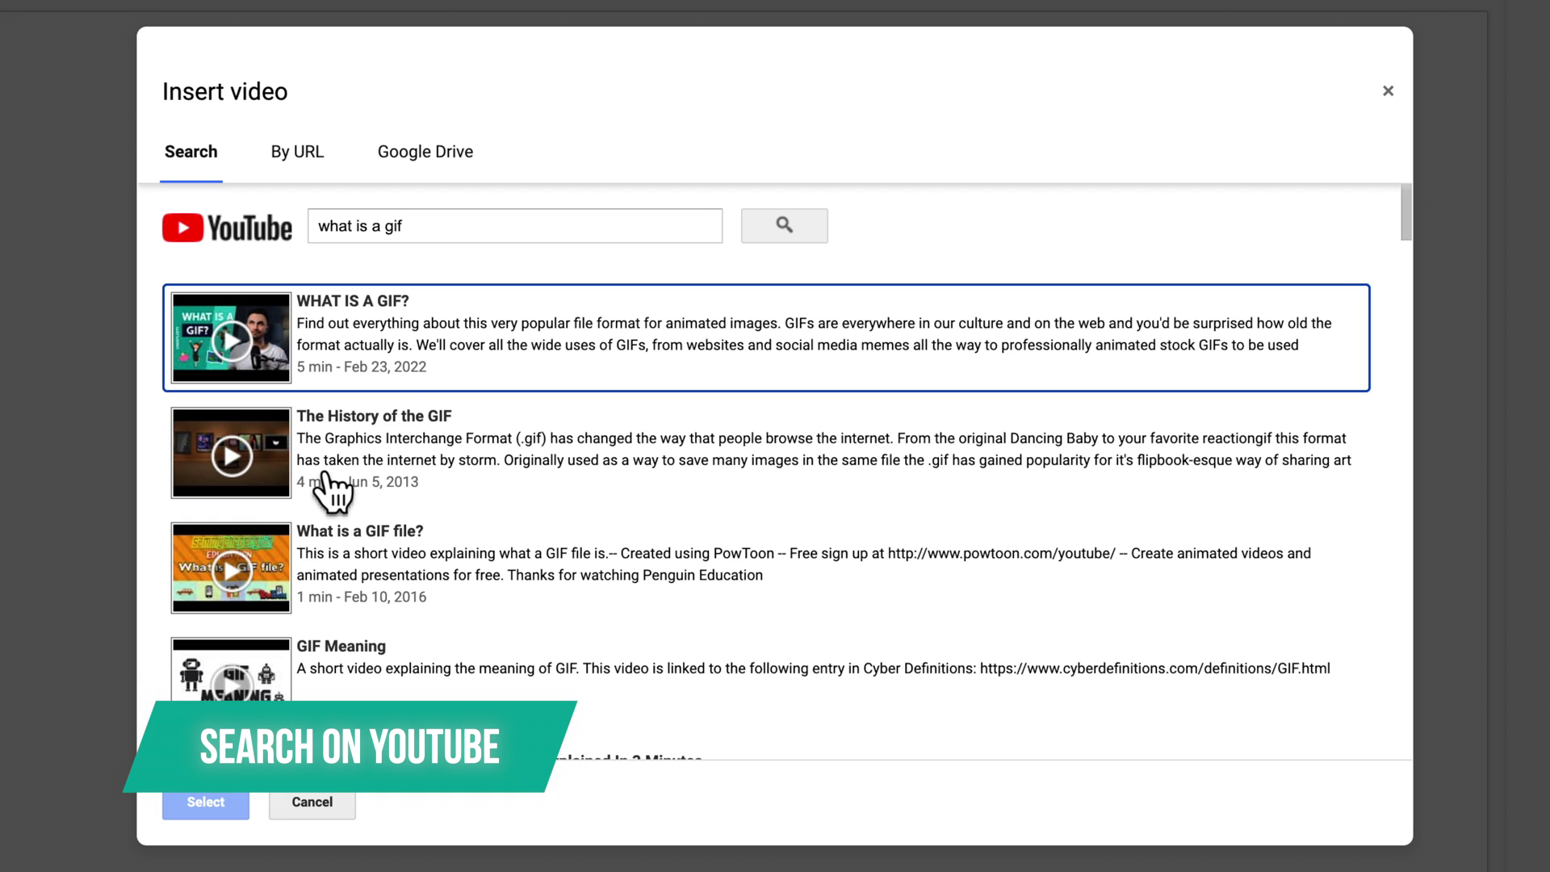
- Choose the 'WHAT IS A GIF?' YouTube result and place it on the slide
click(364, 343)
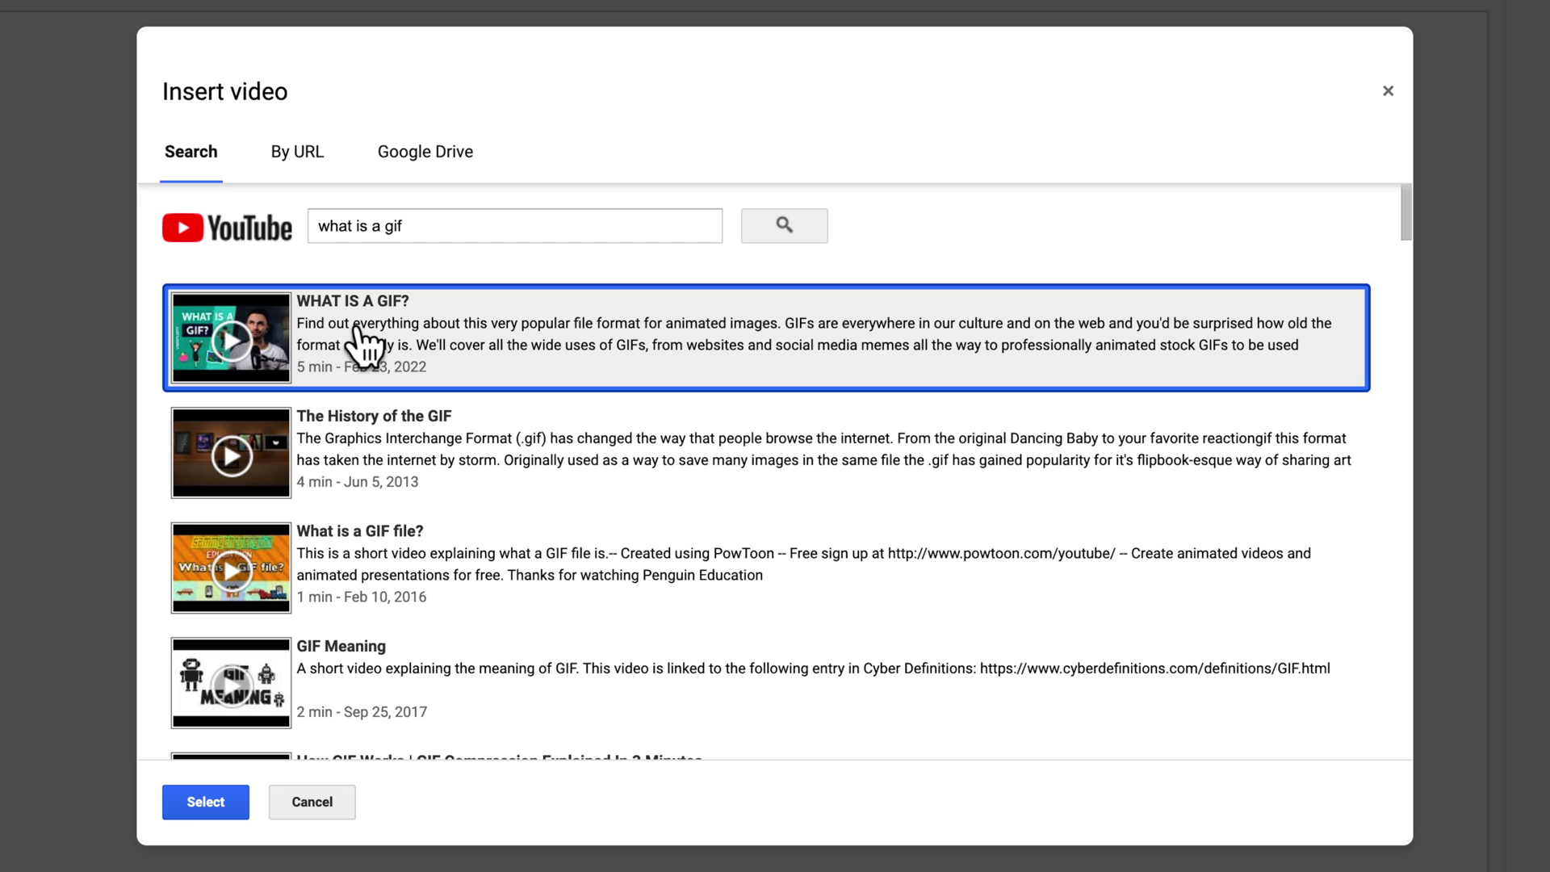
click(207, 802)
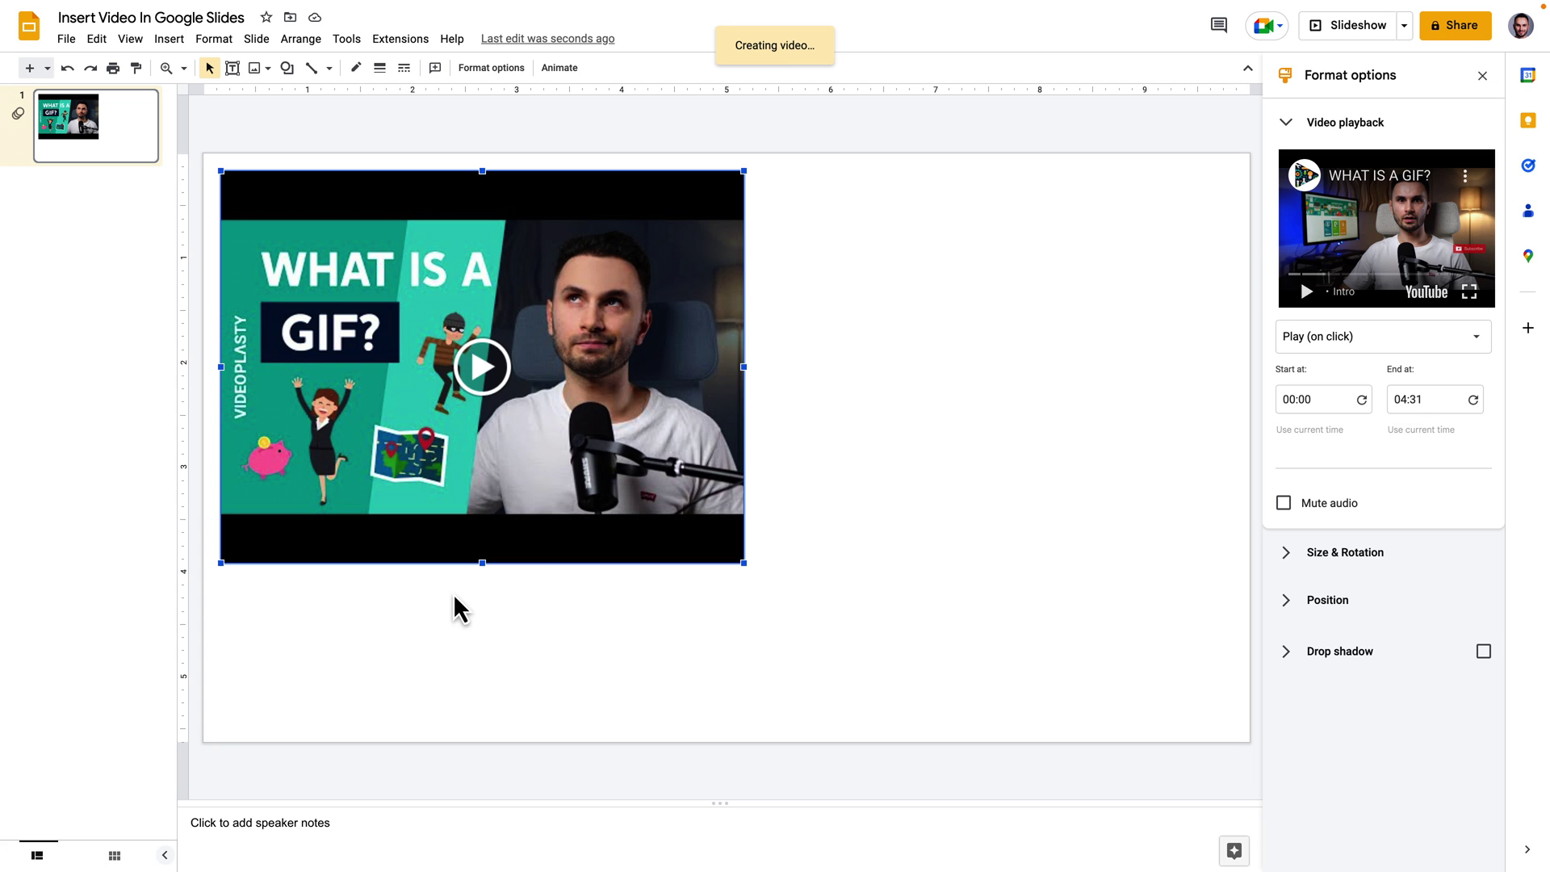
- Delete the WHAT IS A GIF? video and reopen Insert video on the By URL tab
key(Delete)
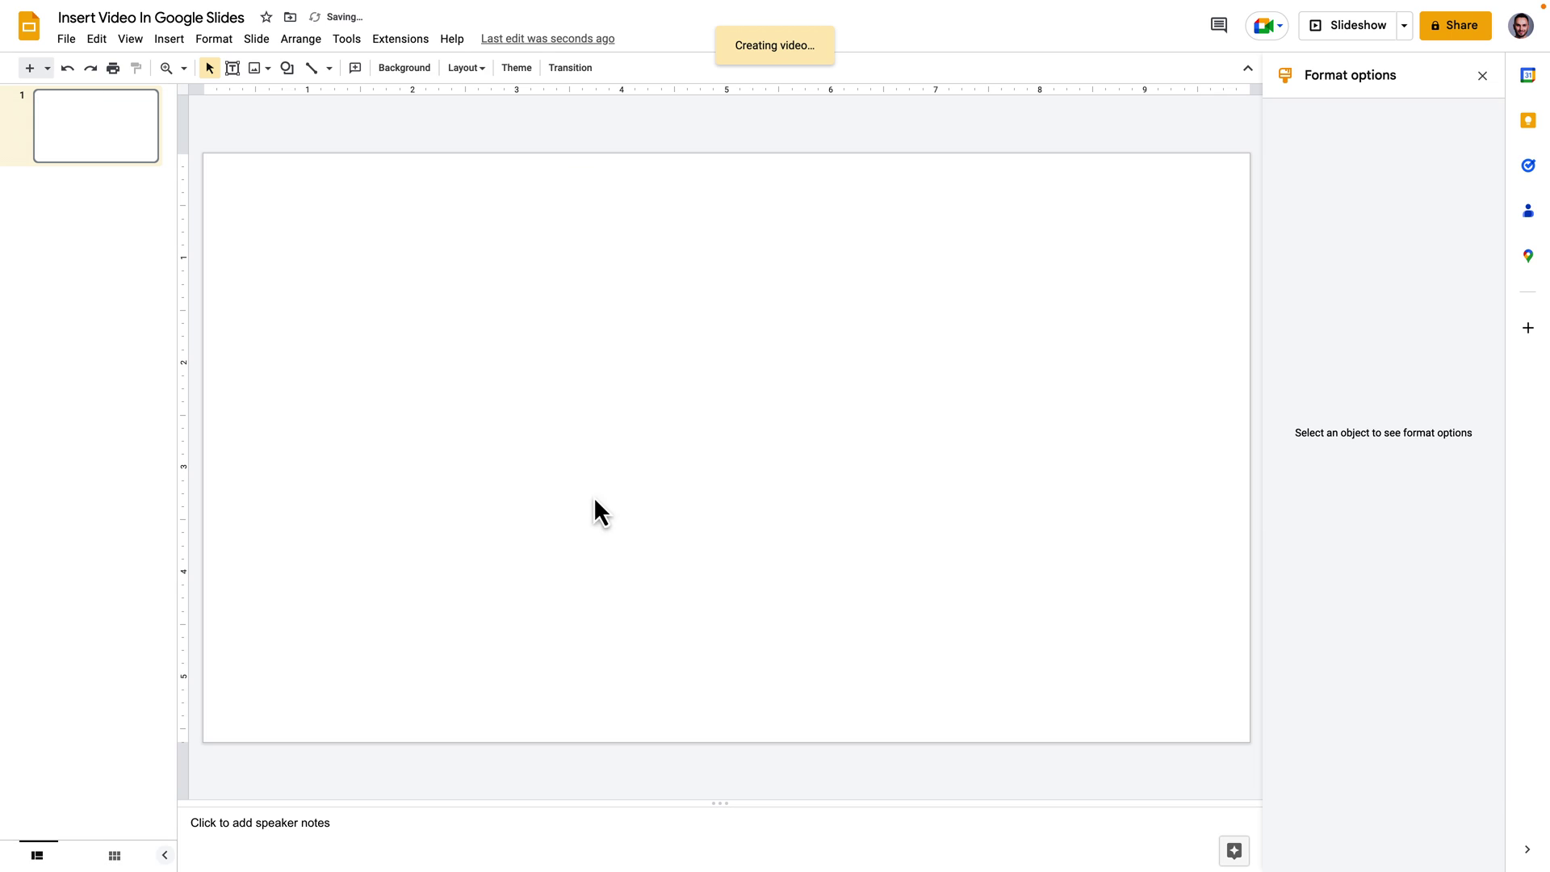
click(253, 59)
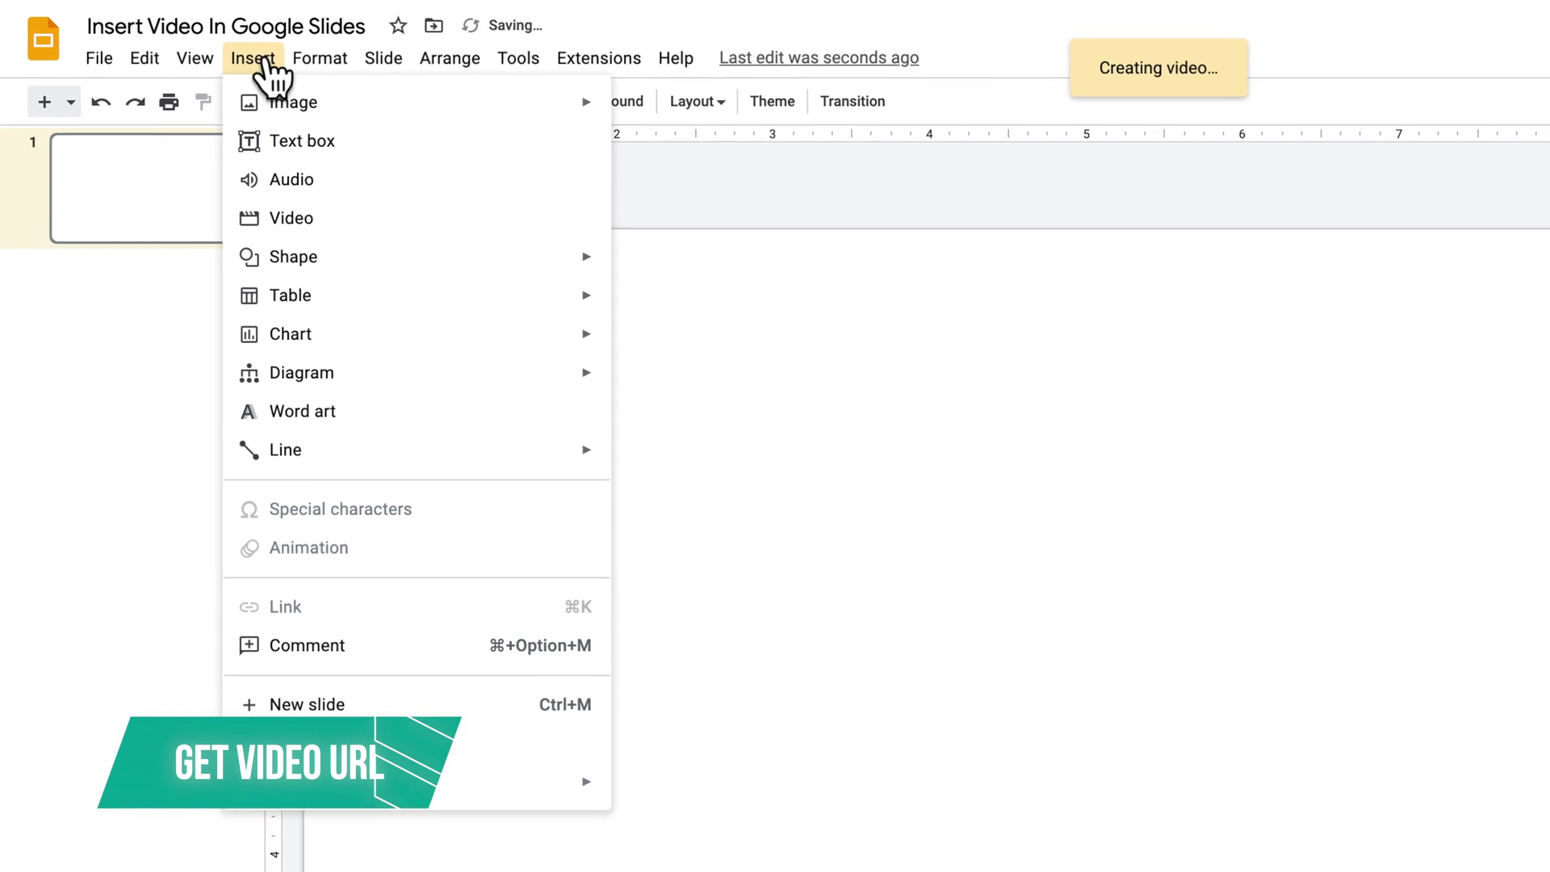
click(291, 218)
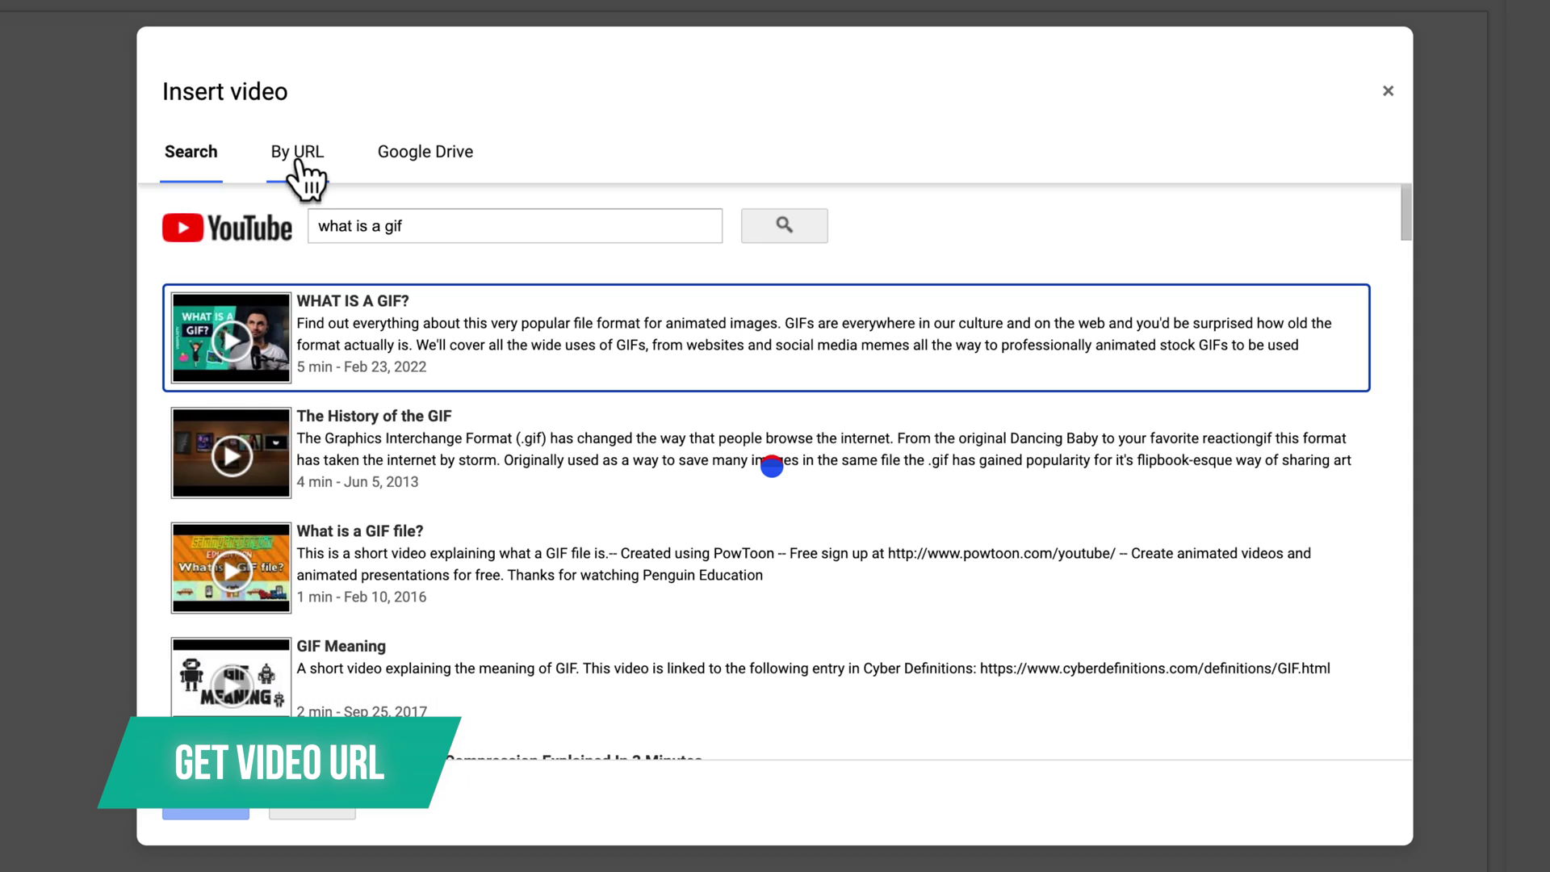
click(370, 196)
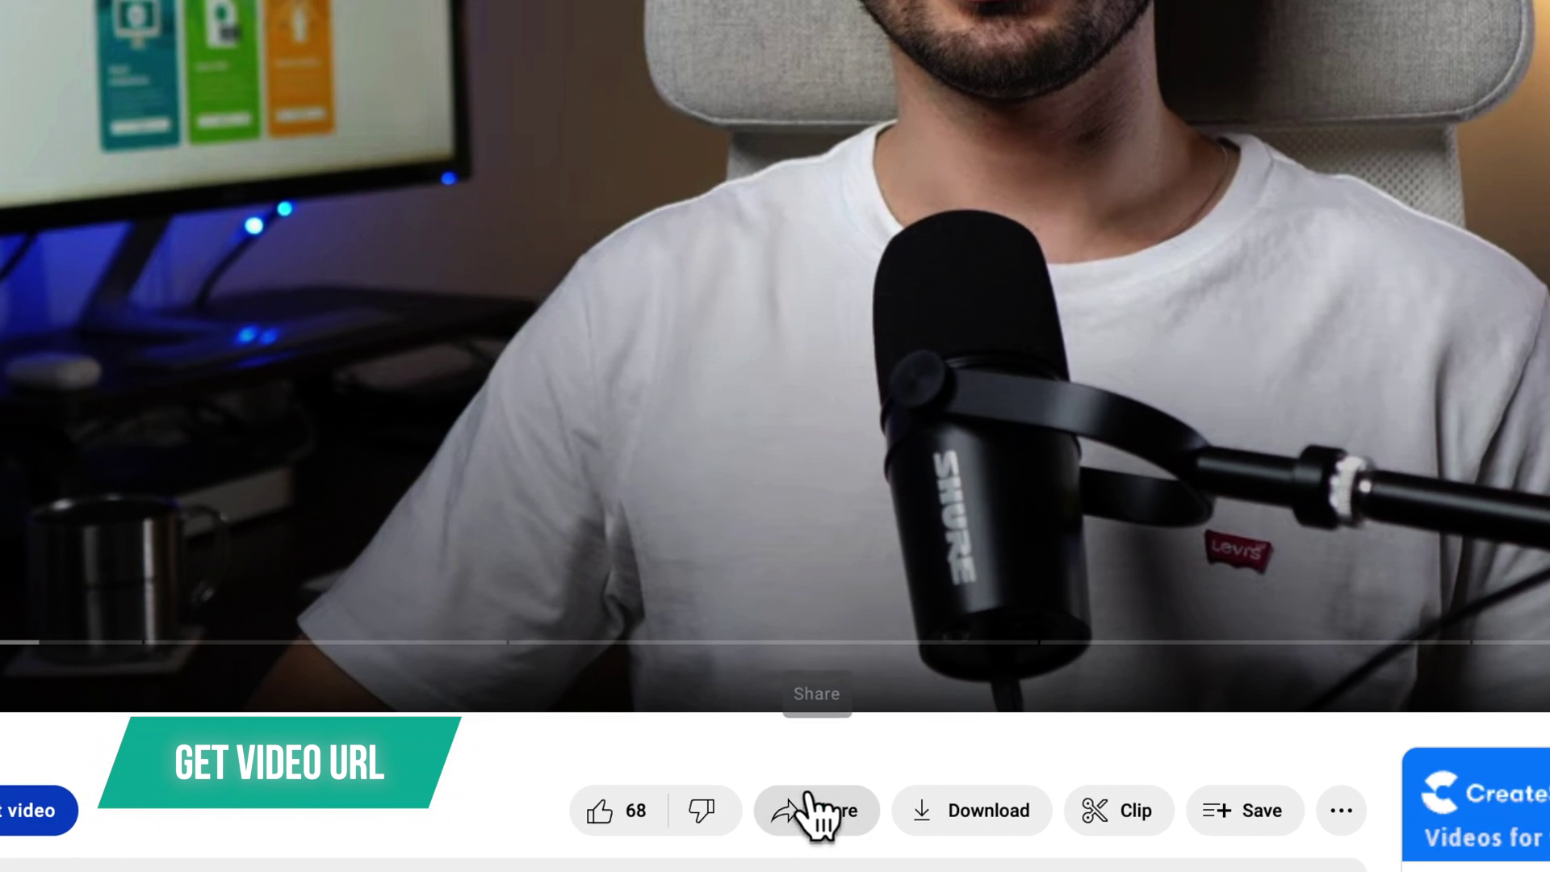
- Copy the YouTube share link for the video with a 1:23 start time
click(809, 837)
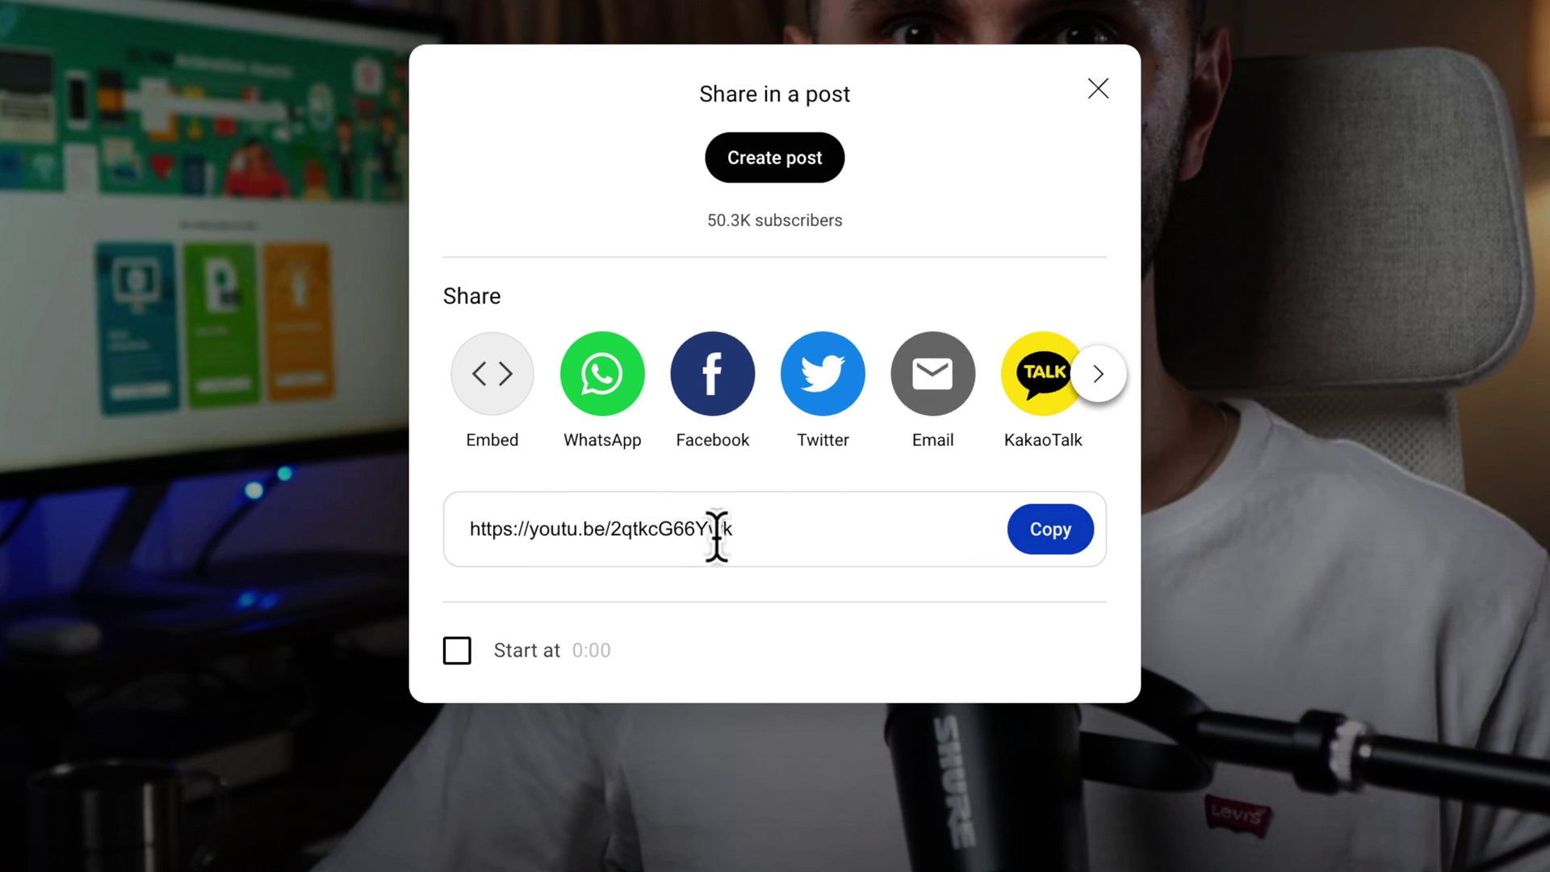
click(1050, 530)
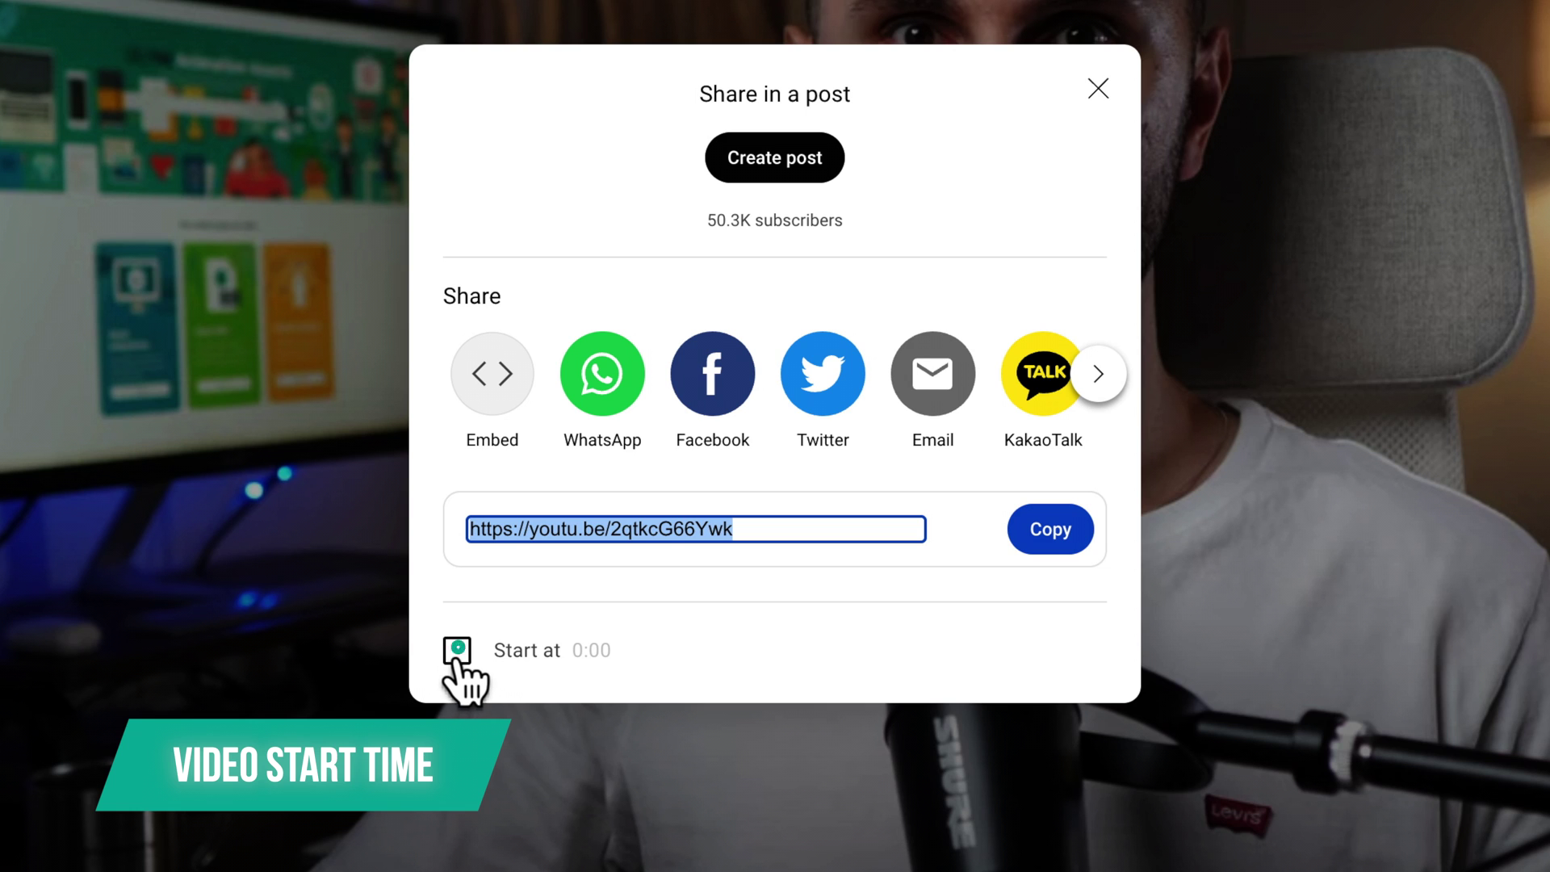
click(456, 651)
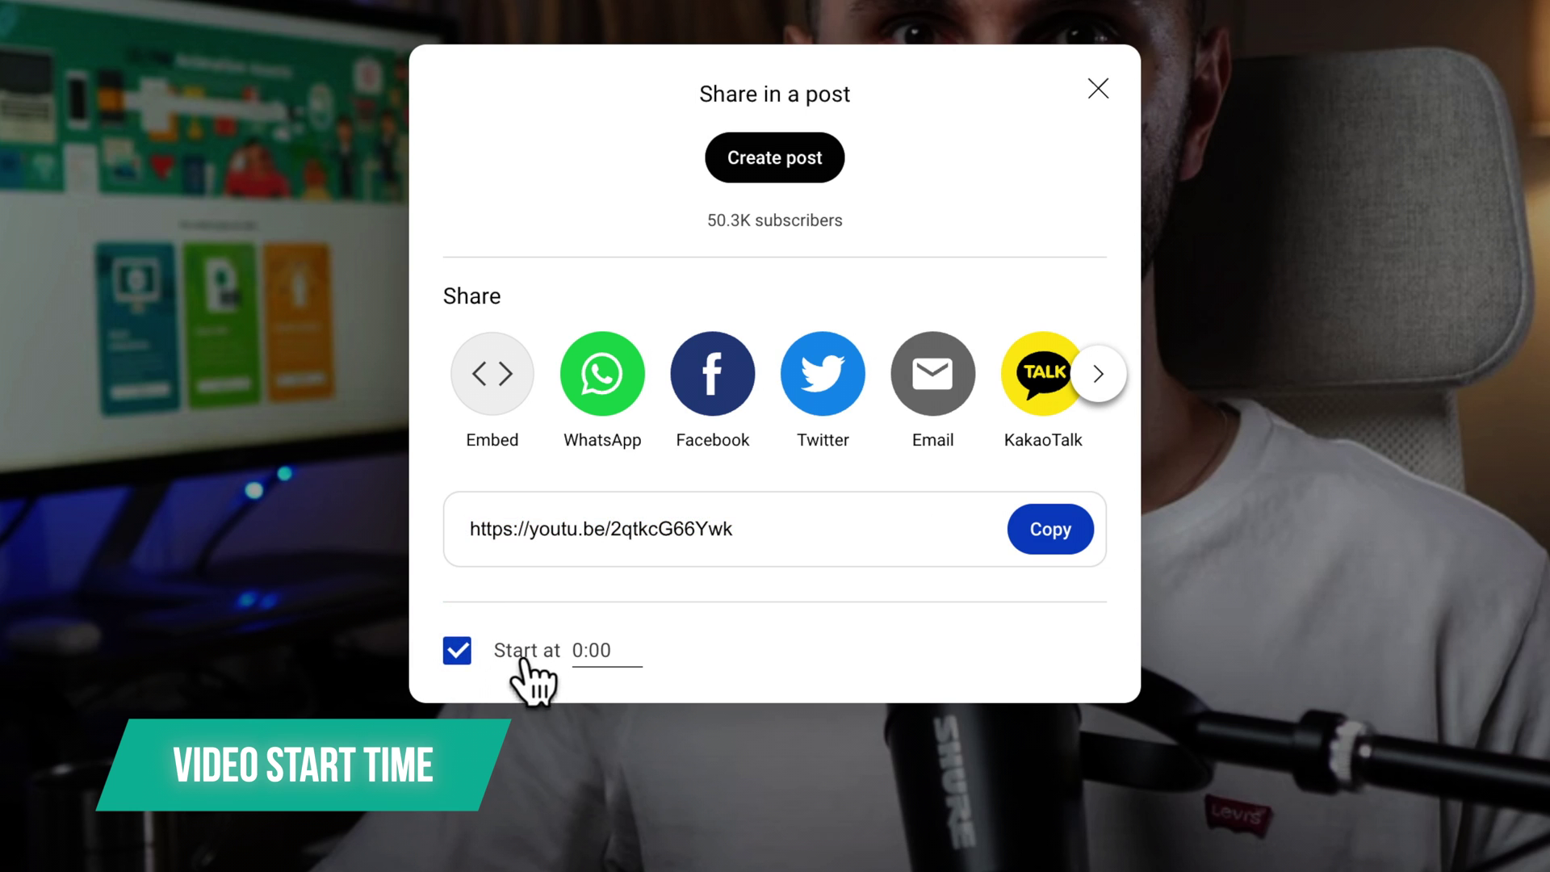
click(596, 651)
text(1:23)
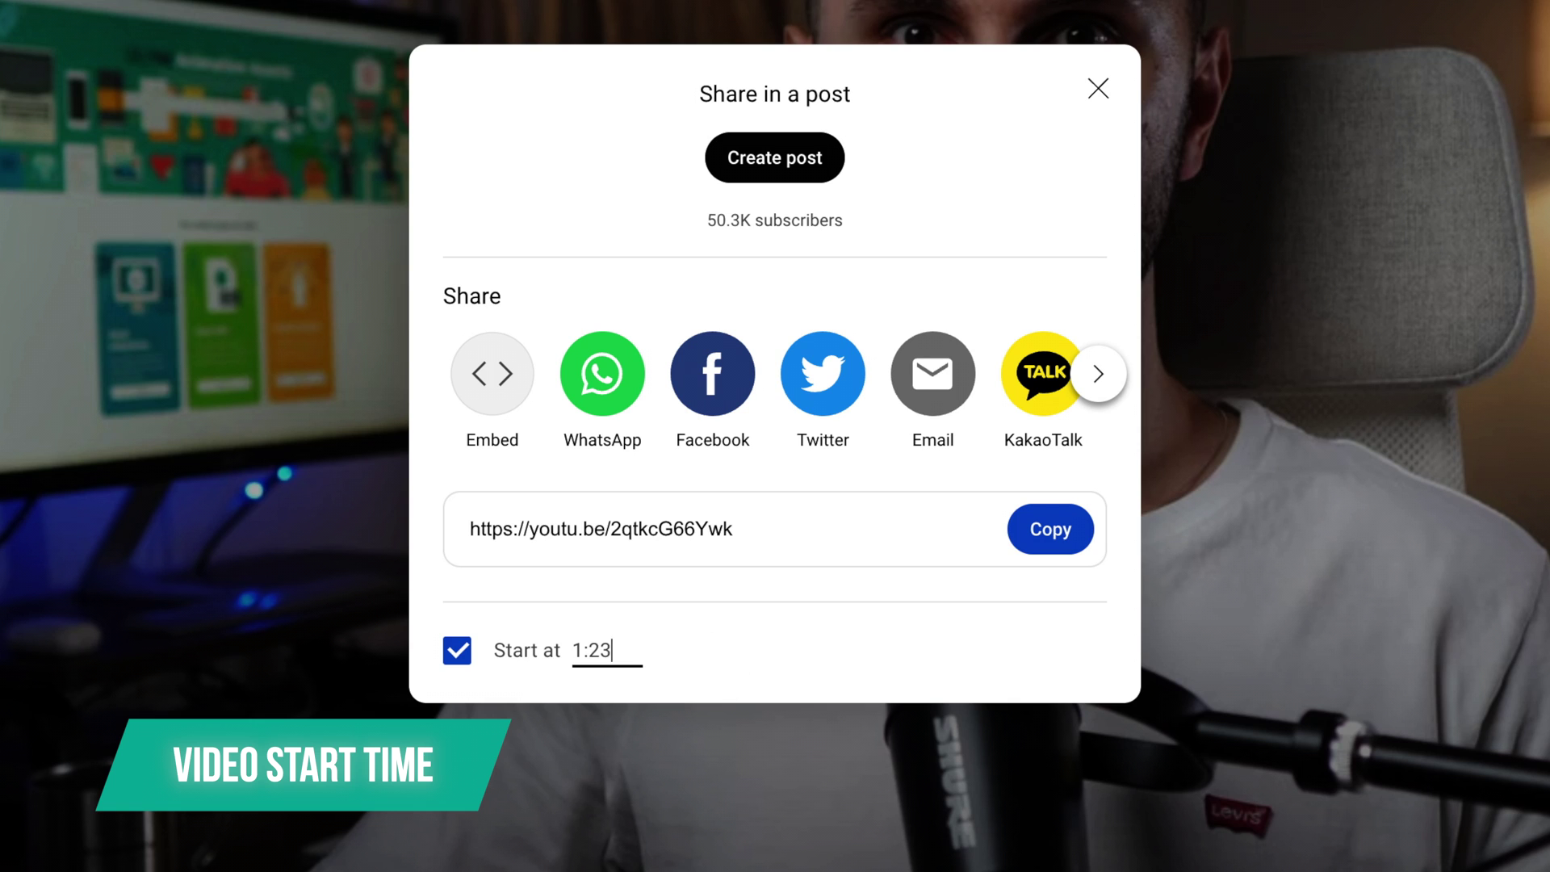
click(724, 669)
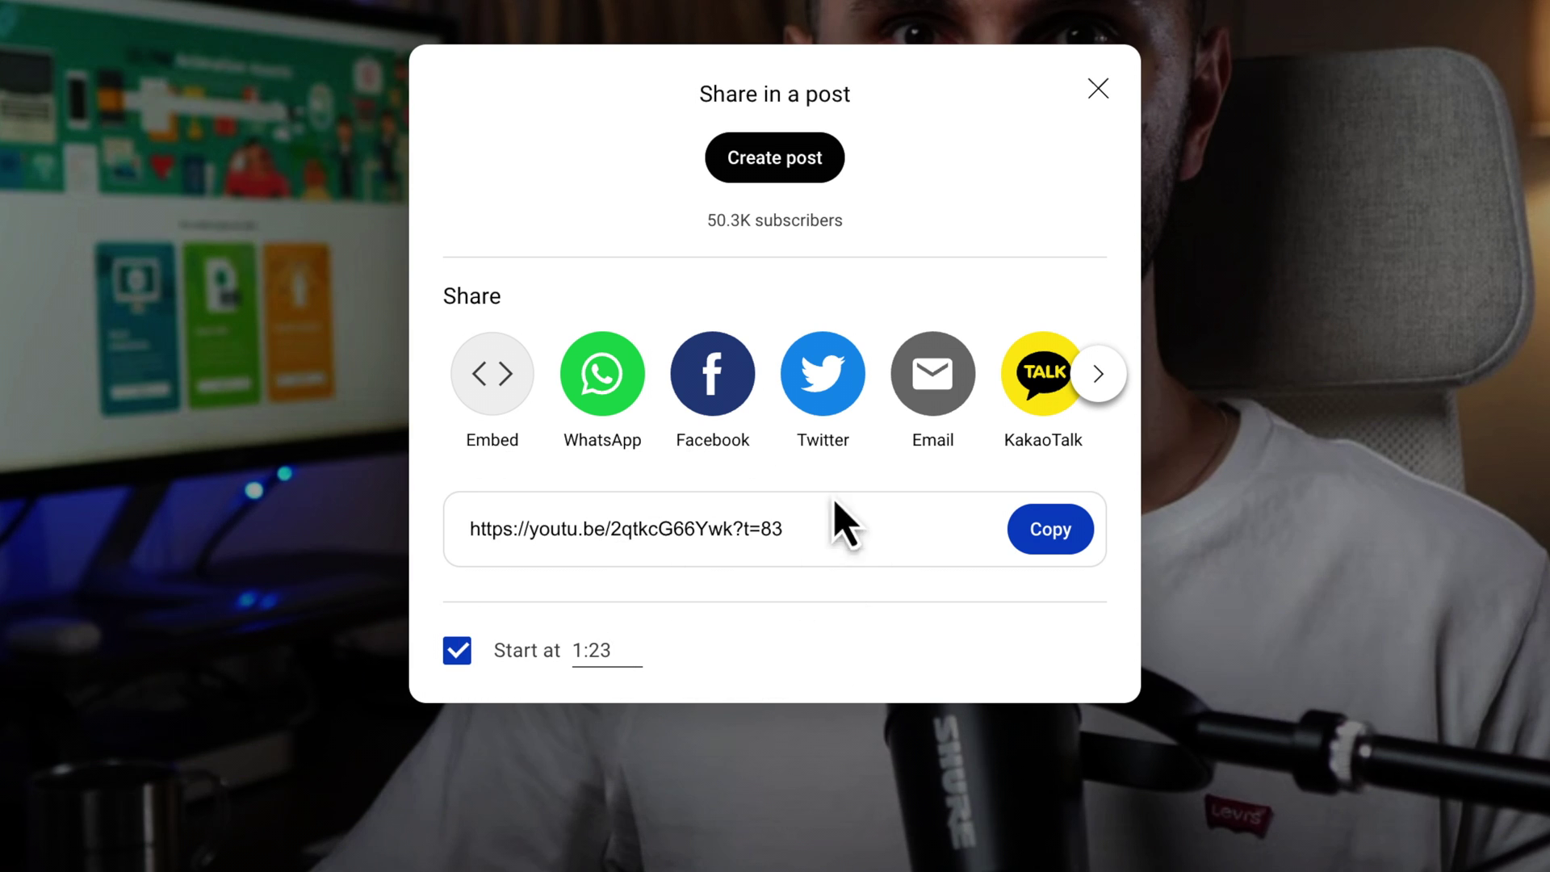
click(1051, 529)
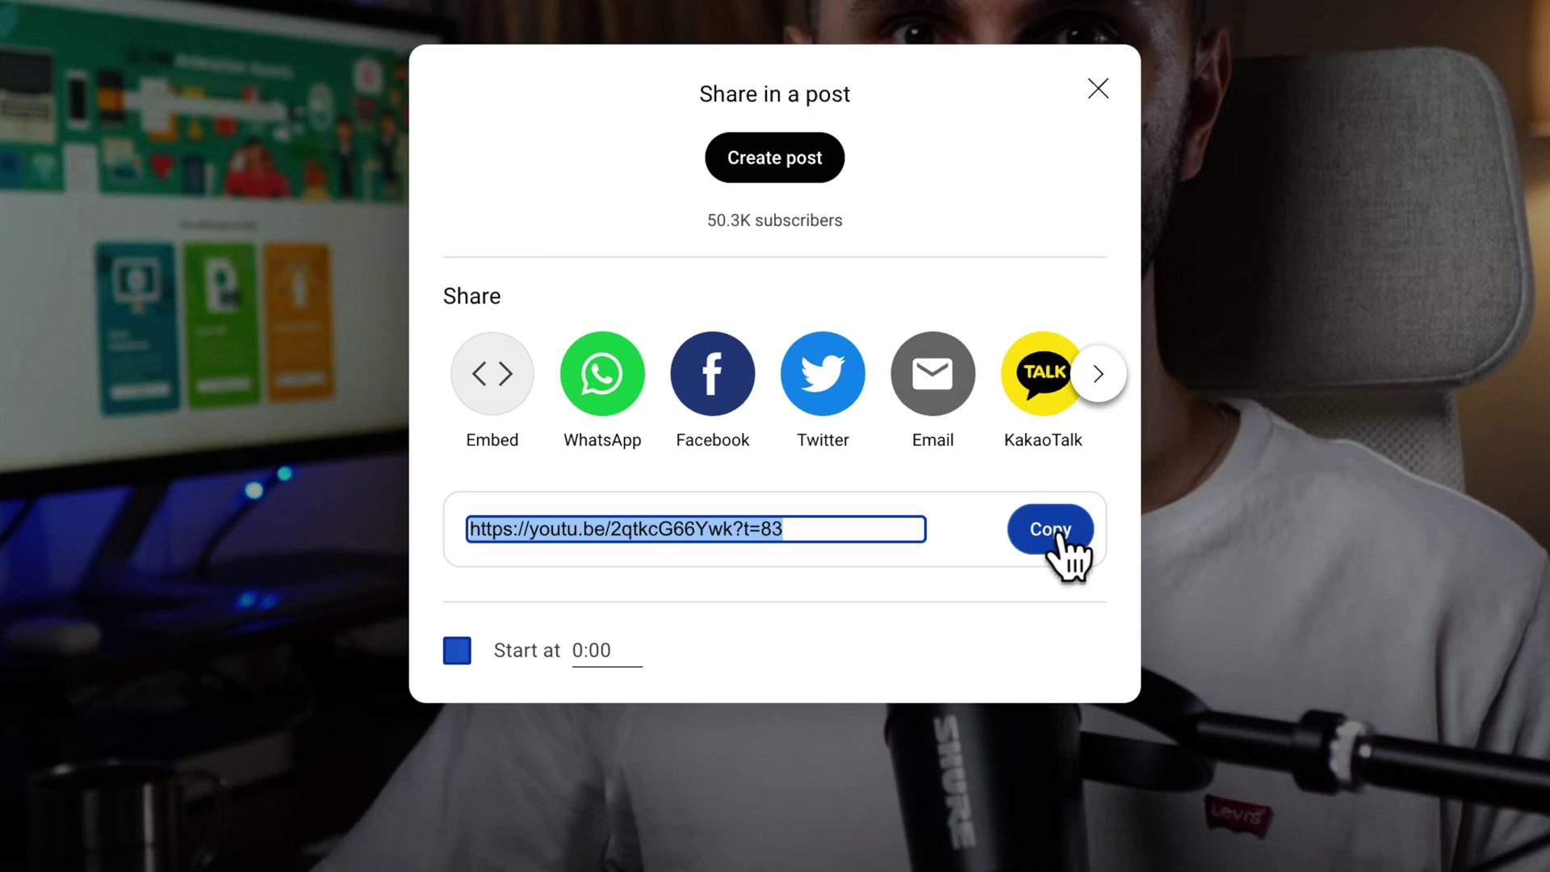
- Back in Slides, paste the timed link and insert the WHAT IS A GIF? video
key(alt+Tab)
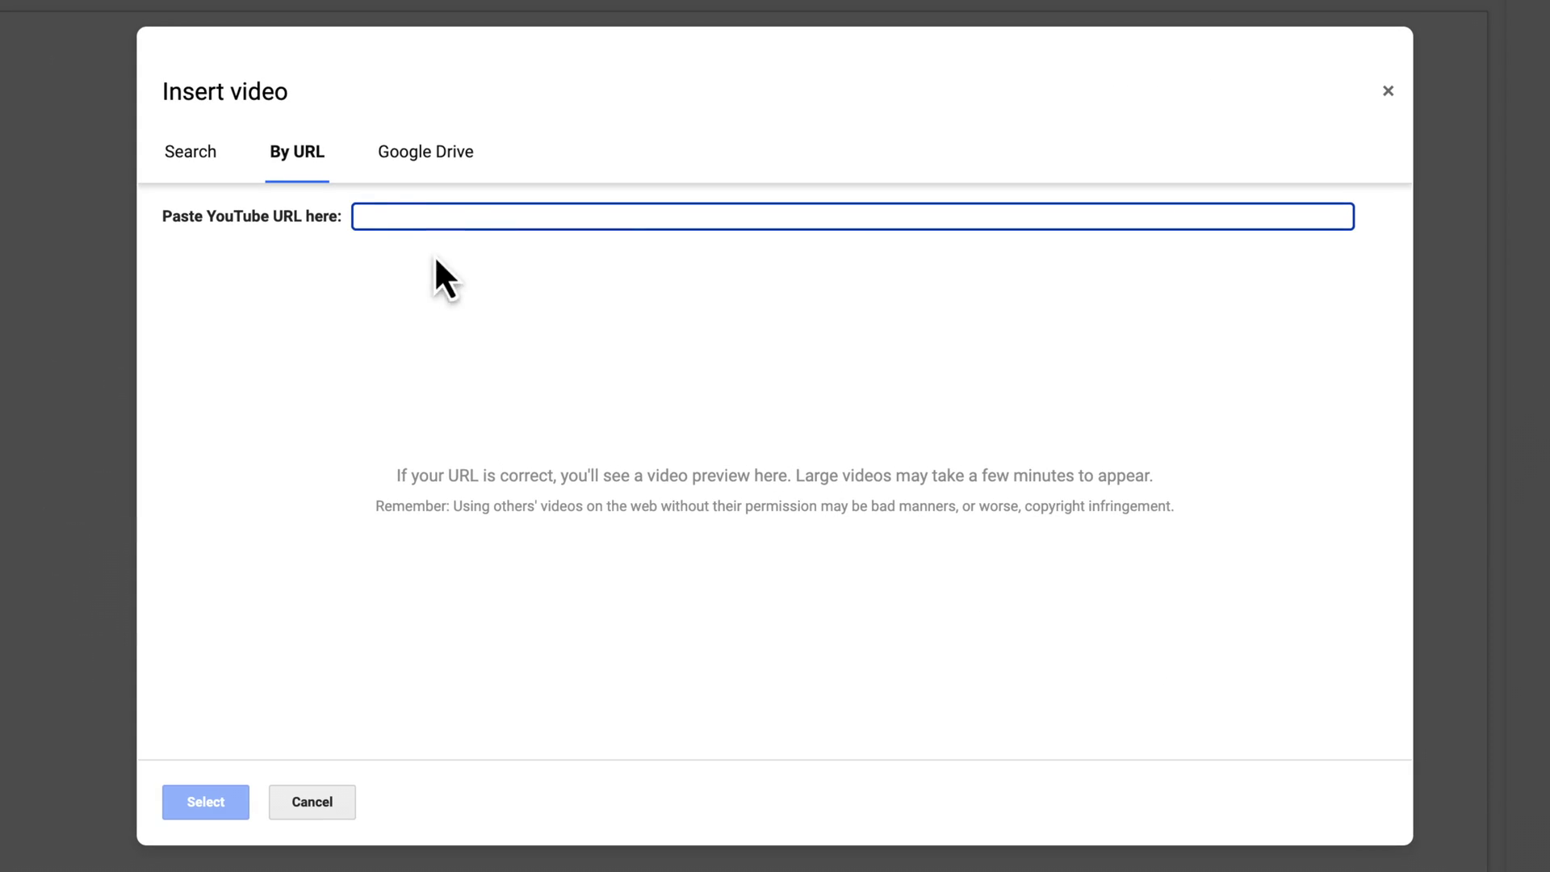
right_click(386, 217)
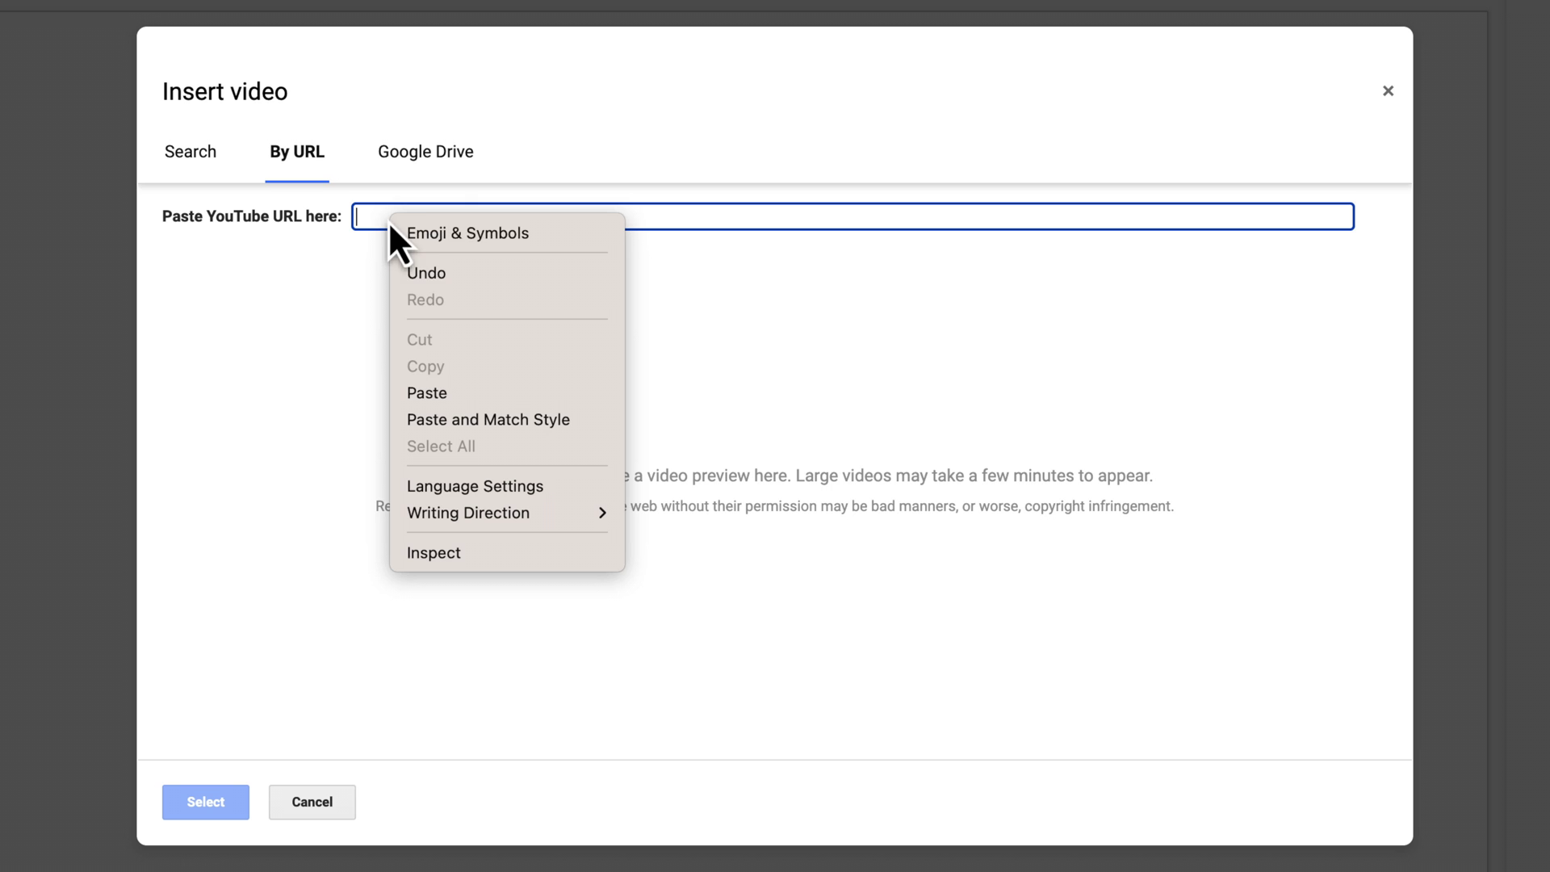
click(455, 394)
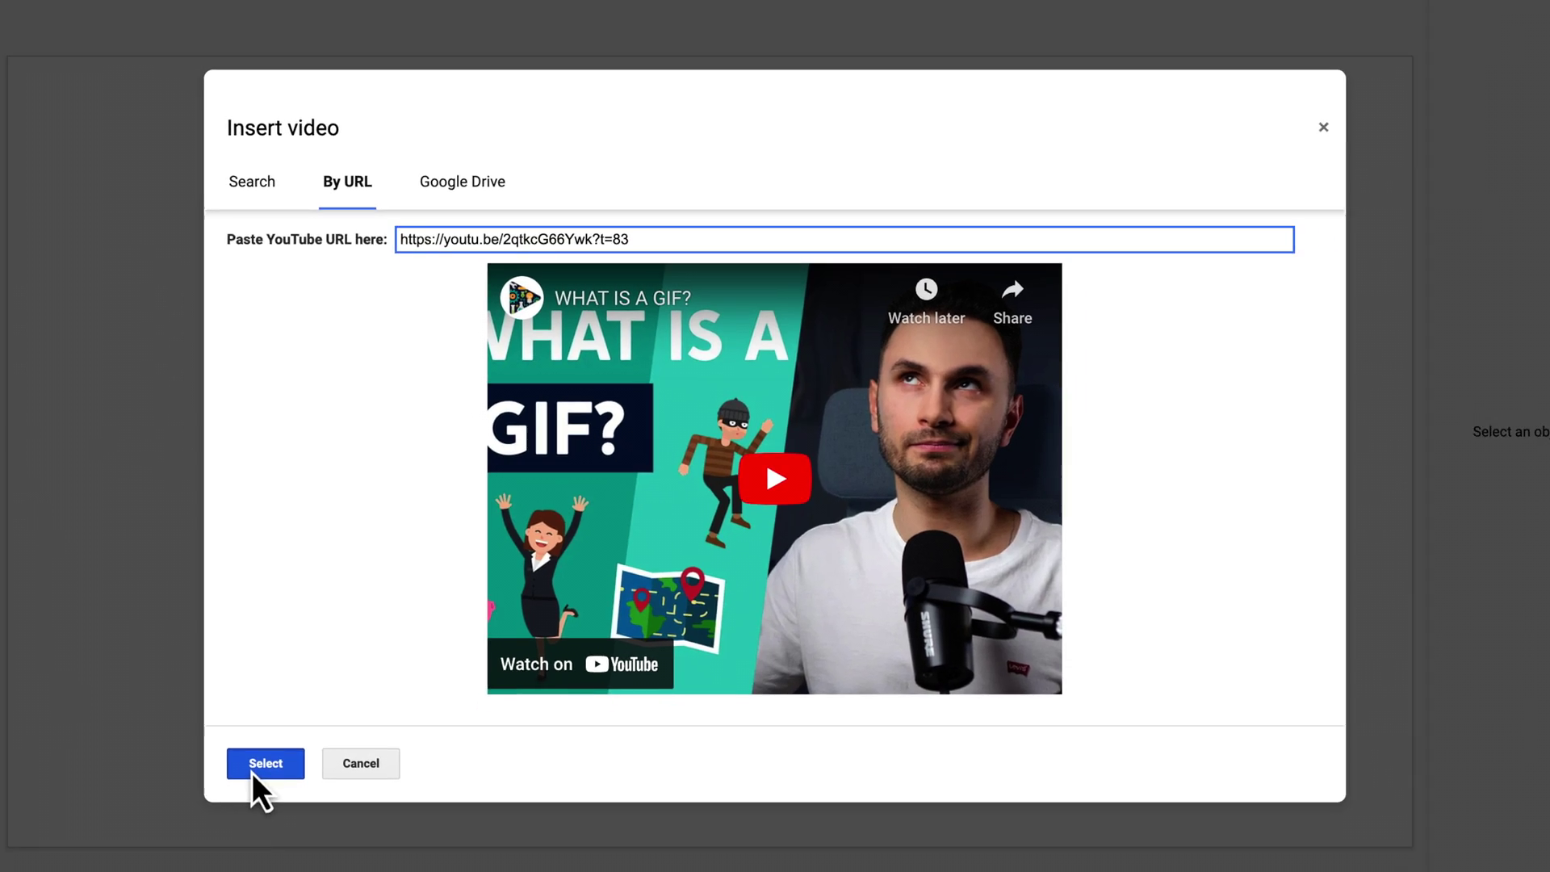
click(264, 763)
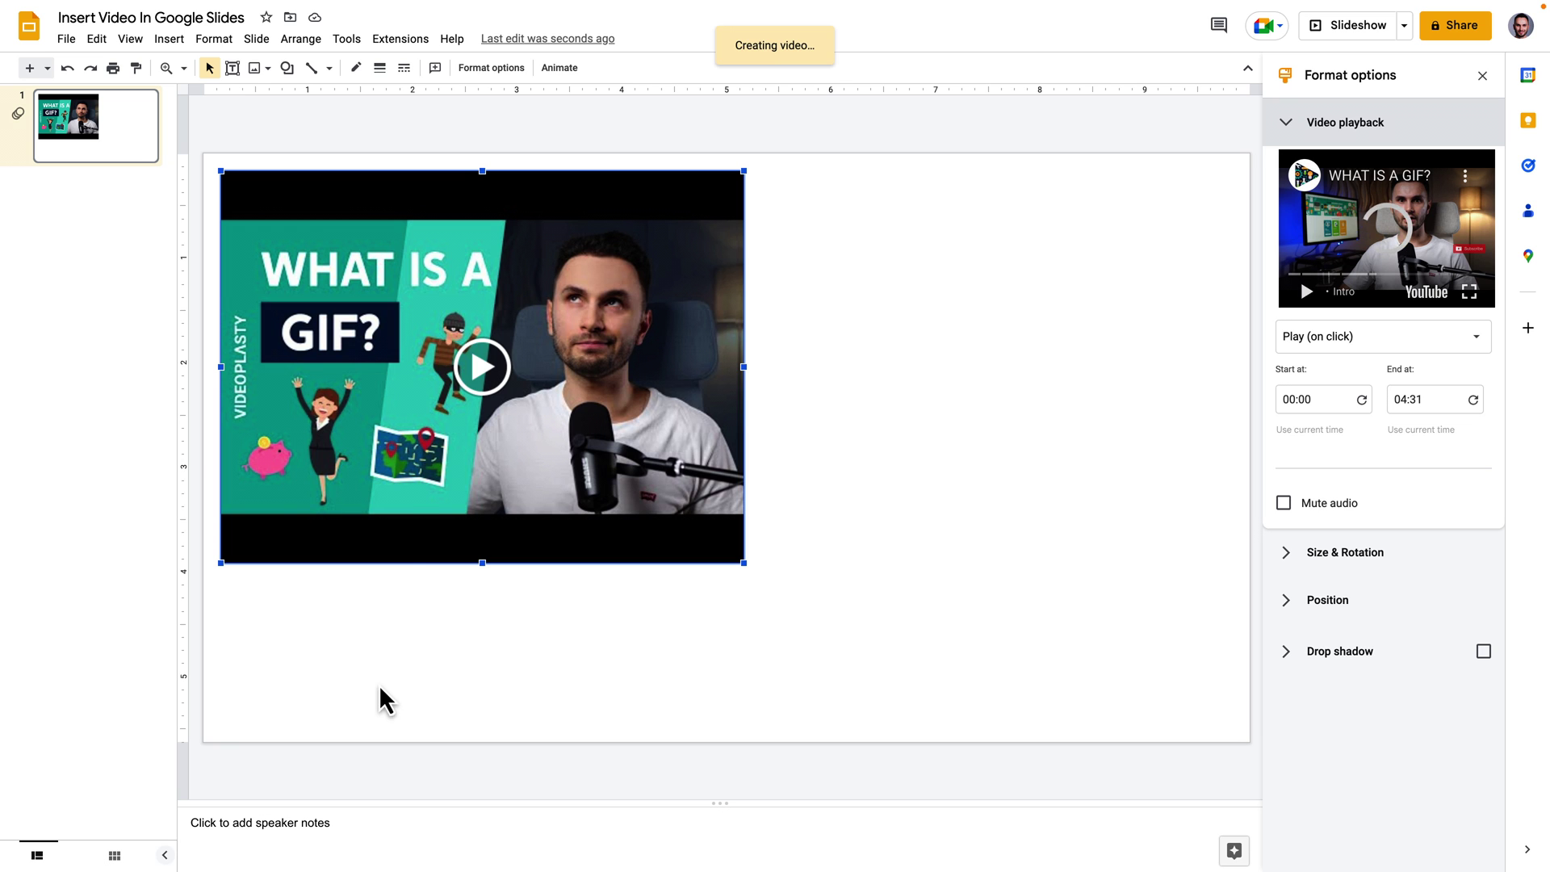
- Nudge the WHAT IS A GIF? video lower and set playback to Play (automatically)
mouse_move(410, 506)
mouse_down()
mouse_move(719, 536)
mouse_move(481, 543)
mouse_up()
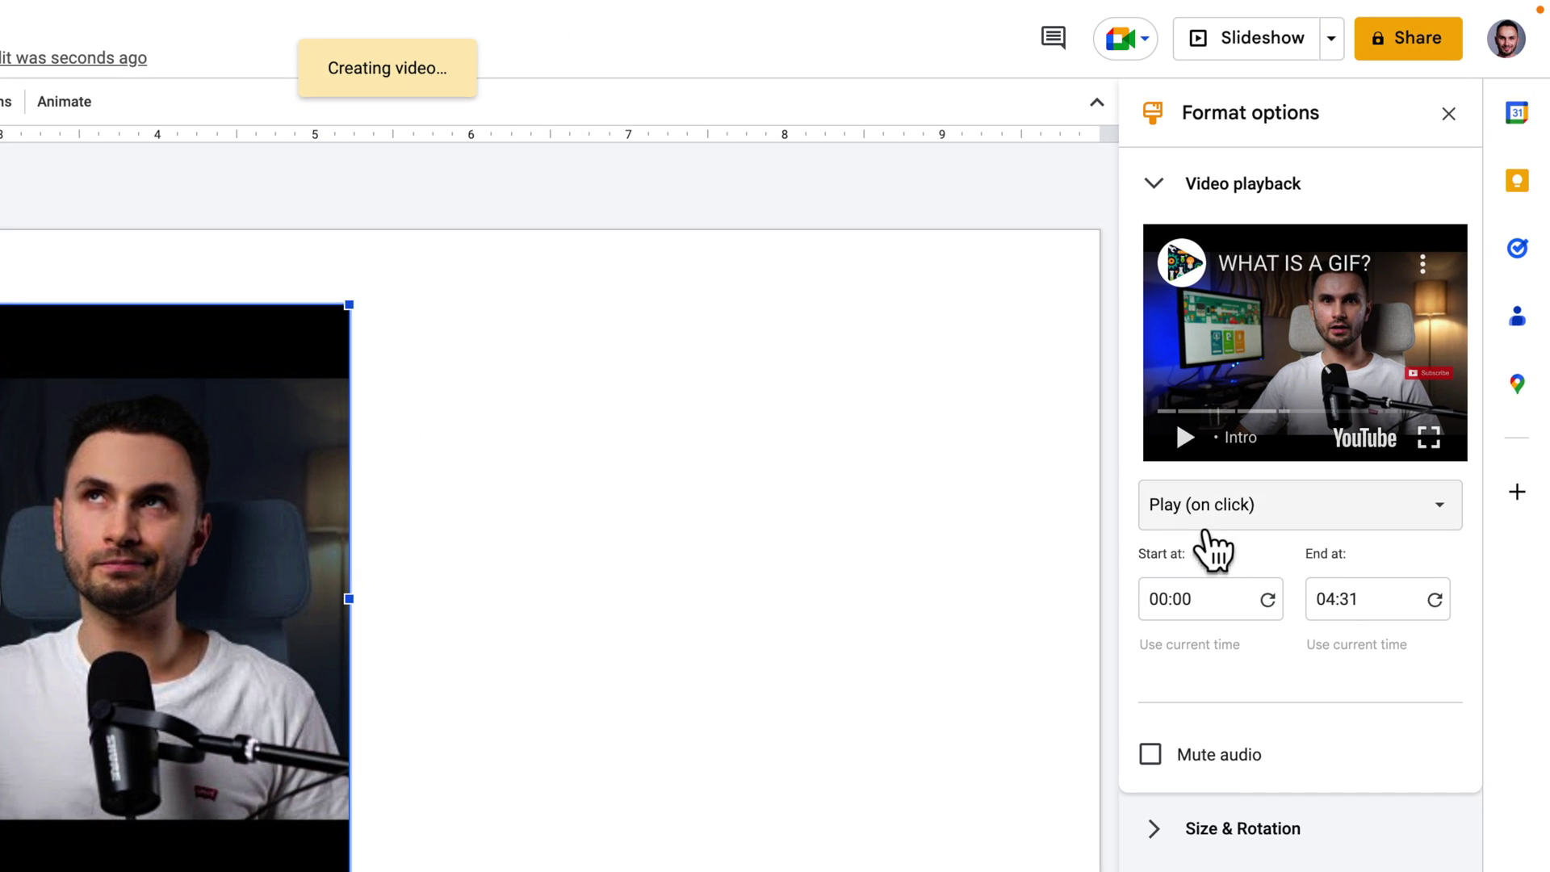
click(1199, 506)
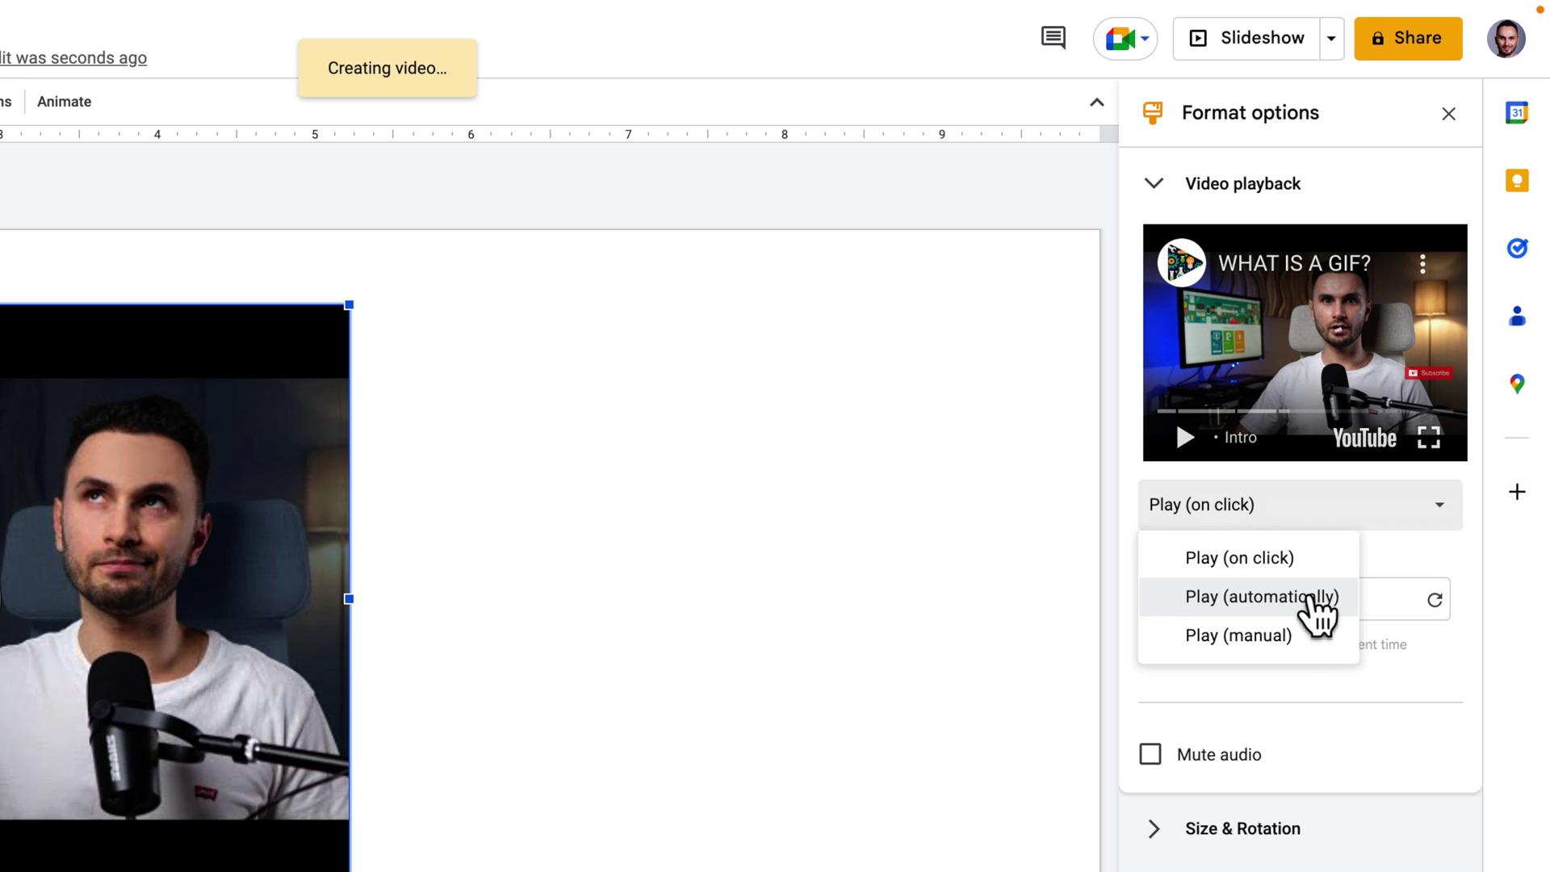
click(662, 606)
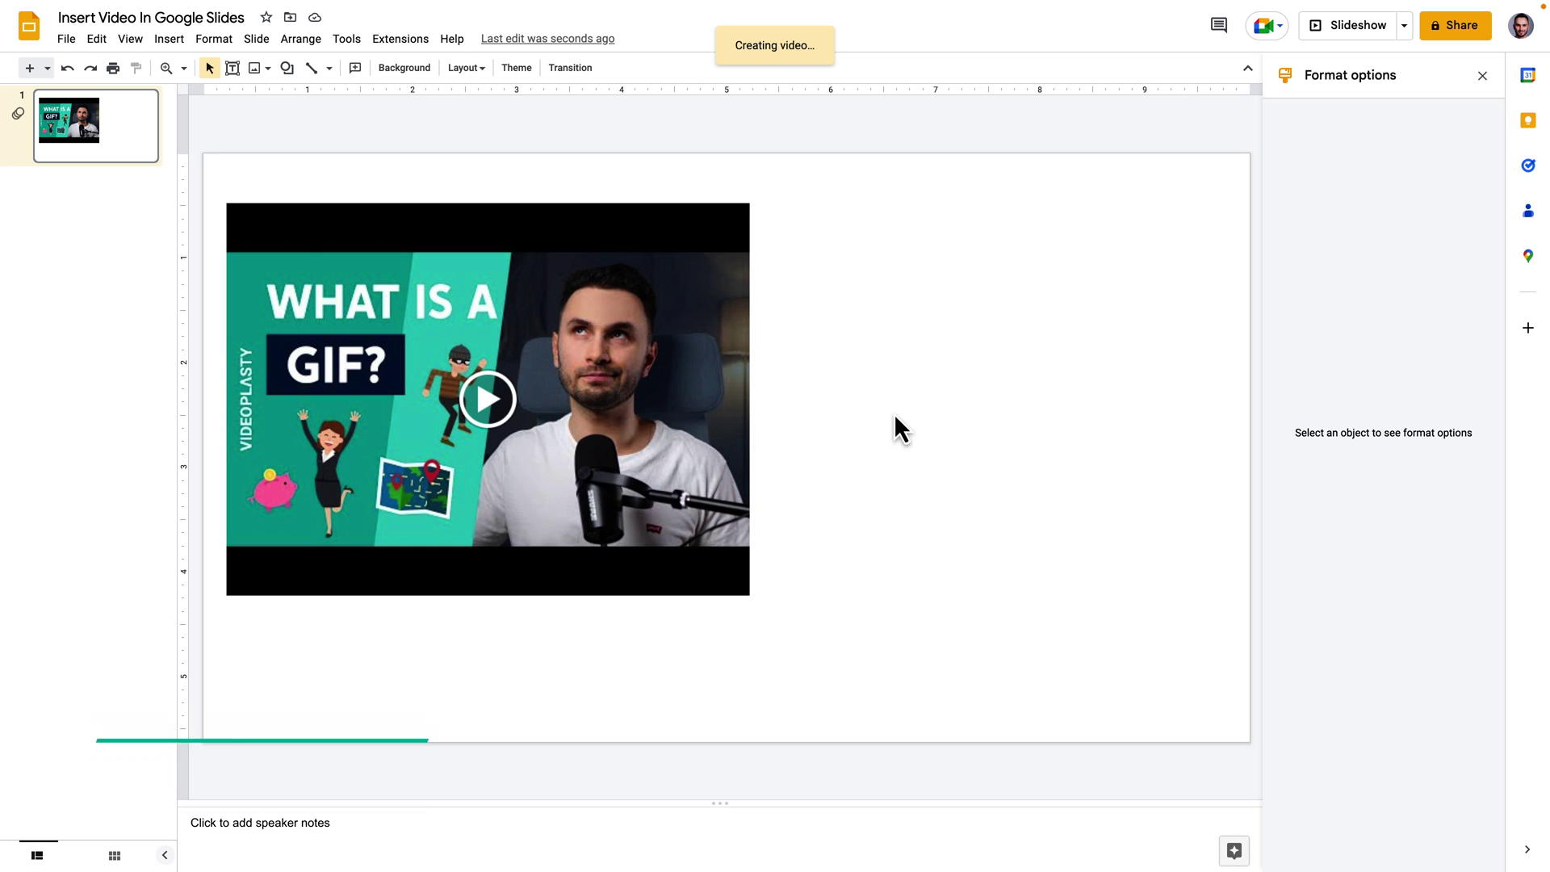